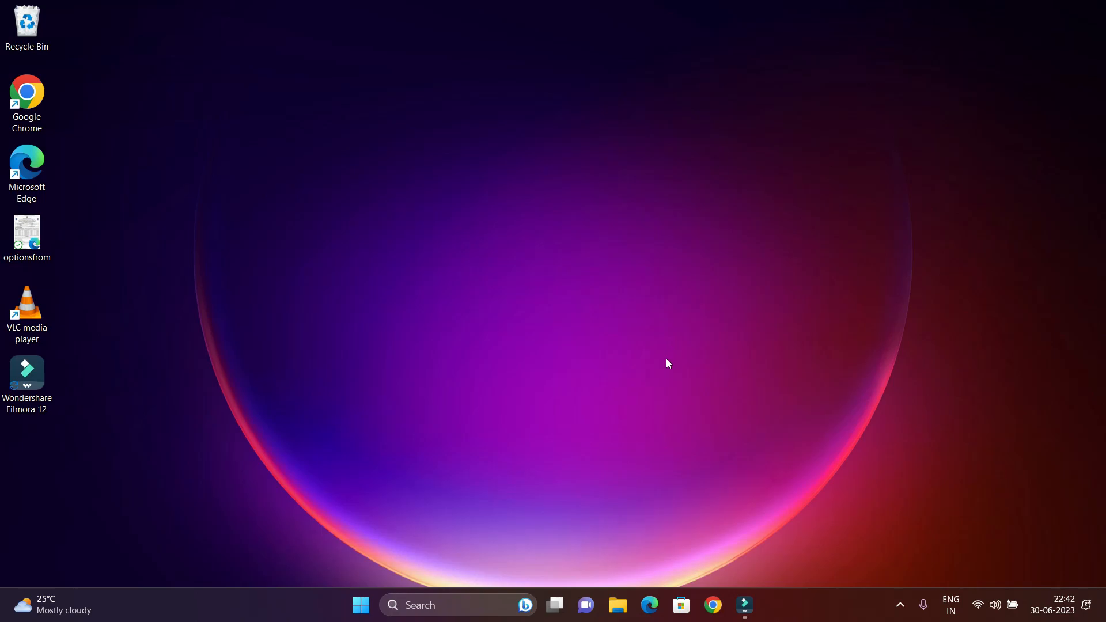
Switch to Chrome, search Google for "visual studio code" and open the official Visual Studio Code website.
{"action": "left_click", "coordinate": [714, 605]}
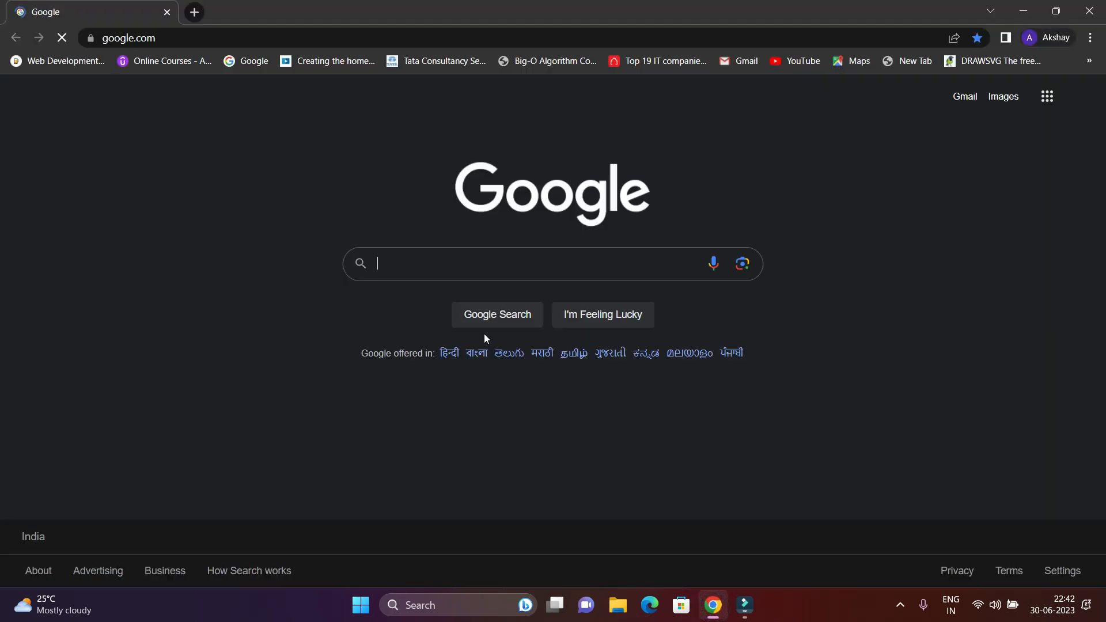
{"action": "left_click", "coordinate": [417, 264]}
{"action": "type", "text": "vis"}
{"action": "key", "text": "Down"}
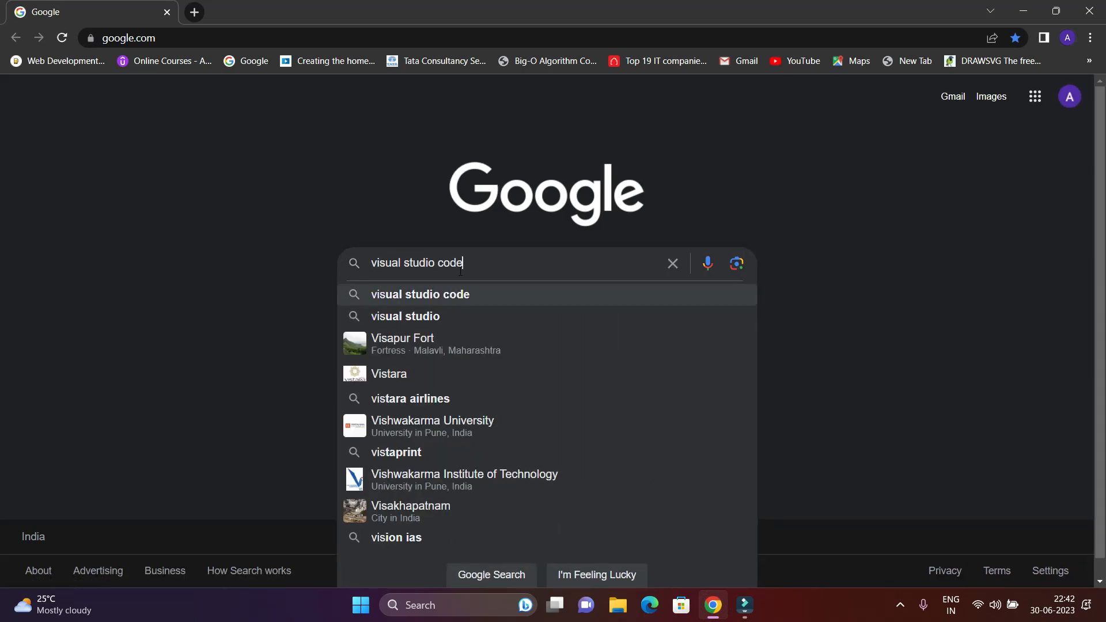
{"action": "key", "text": "Return"}
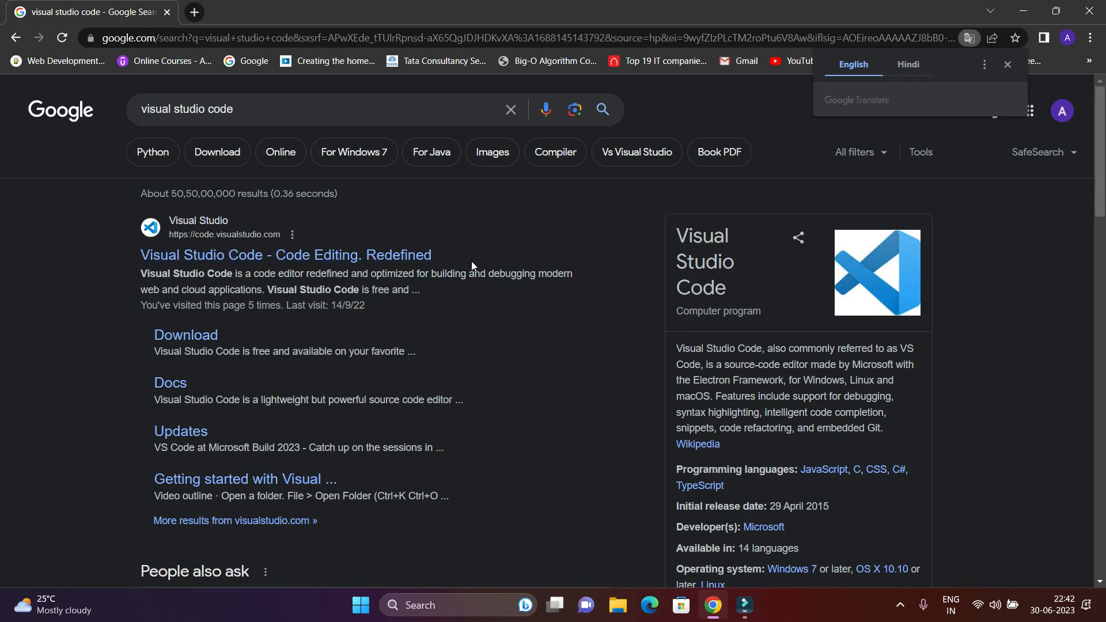
{"action": "left_click", "coordinate": [402, 257]}
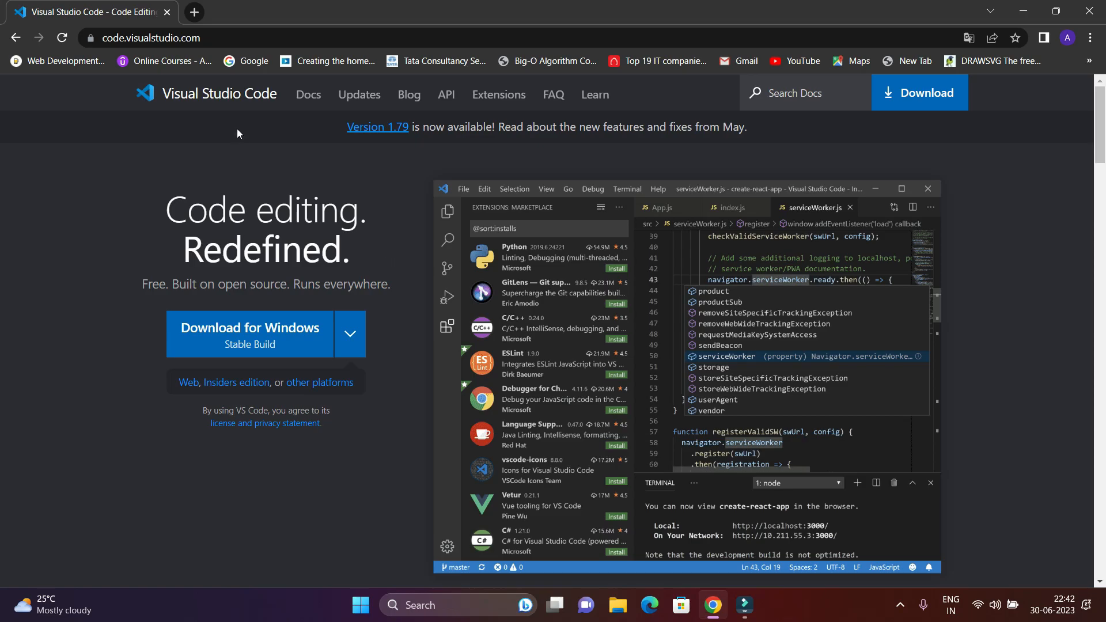
Look through the Visual Studio Code homepage, examining its features, supported languages and download options for each operating system.
{"action": "scroll", "coordinate": [276, 242], "scroll_direction": "down", "scroll_amount": 5}
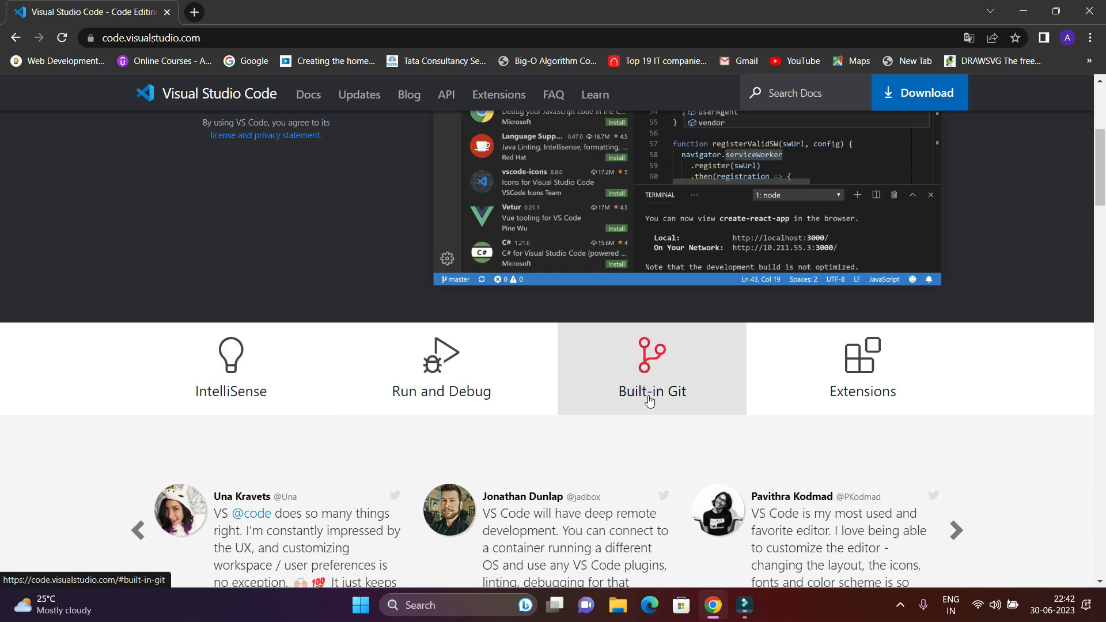
{"action": "scroll", "coordinate": [834, 393], "scroll_direction": "down", "scroll_amount": 3}
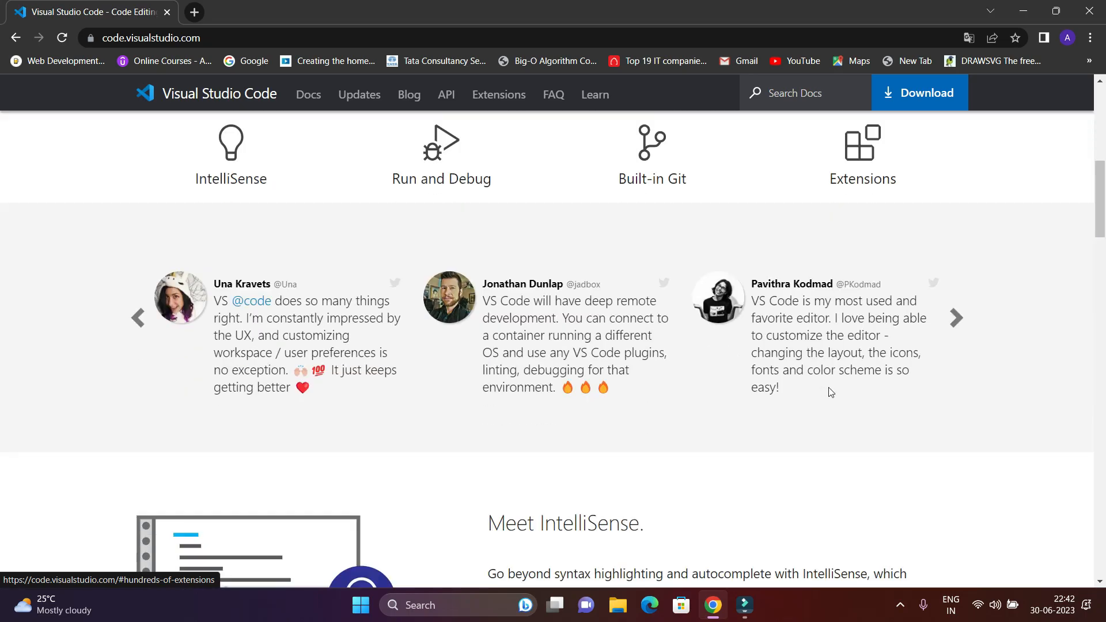
{"action": "scroll", "coordinate": [695, 426], "scroll_direction": "down", "scroll_amount": 4}
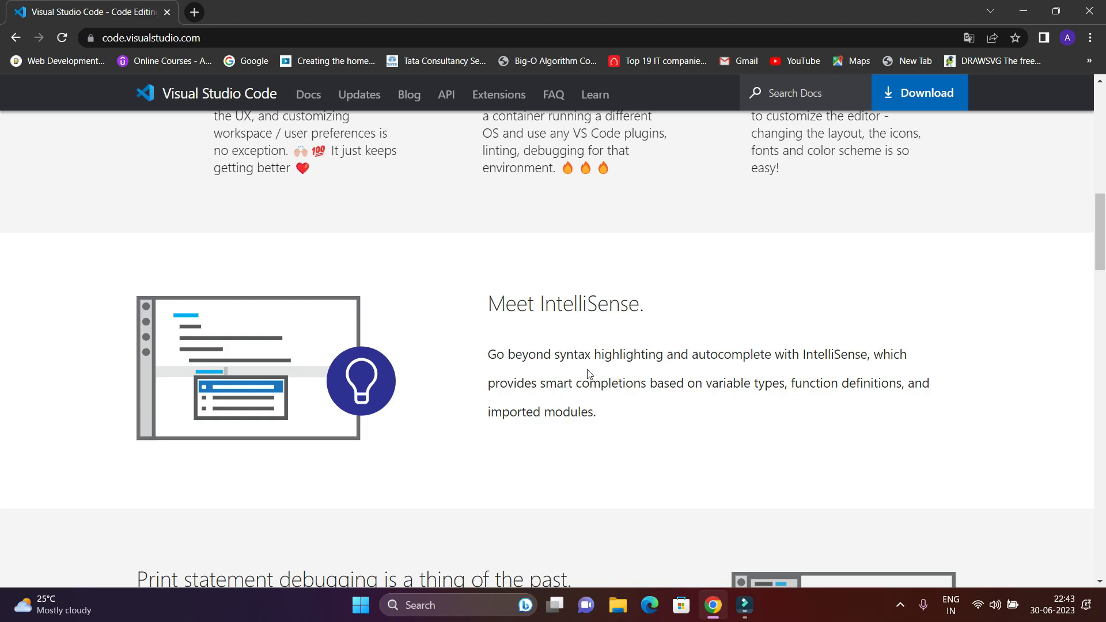
{"action": "scroll", "coordinate": [539, 357], "scroll_direction": "down", "scroll_amount": 3}
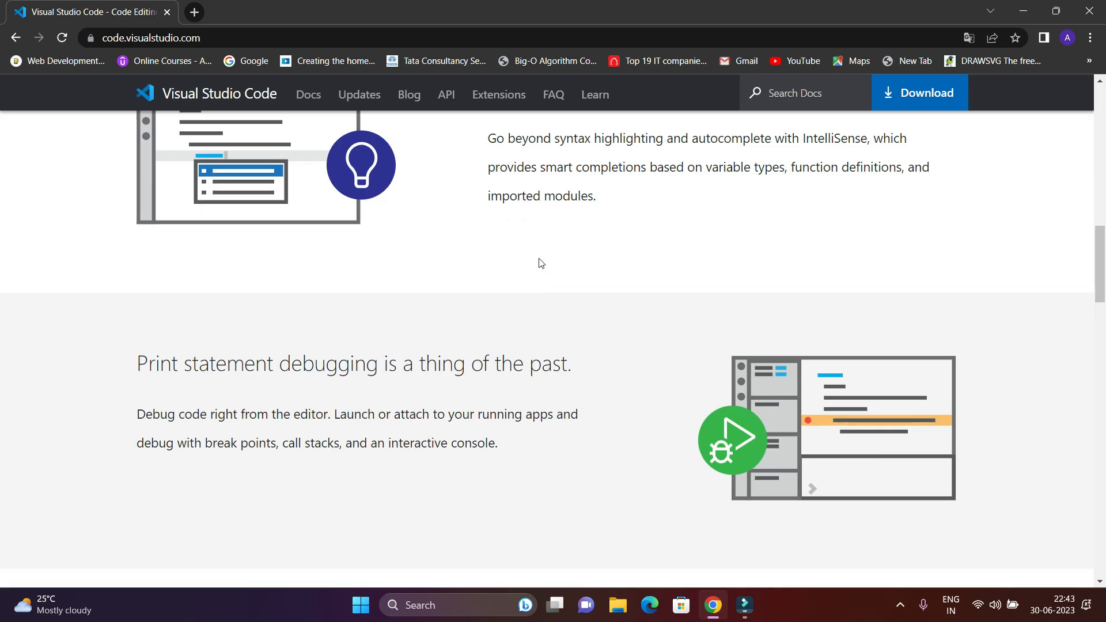
{"action": "scroll", "coordinate": [542, 265], "scroll_direction": "up", "scroll_amount": 3}
{"action": "scroll", "coordinate": [646, 343], "scroll_direction": "down", "scroll_amount": 5}
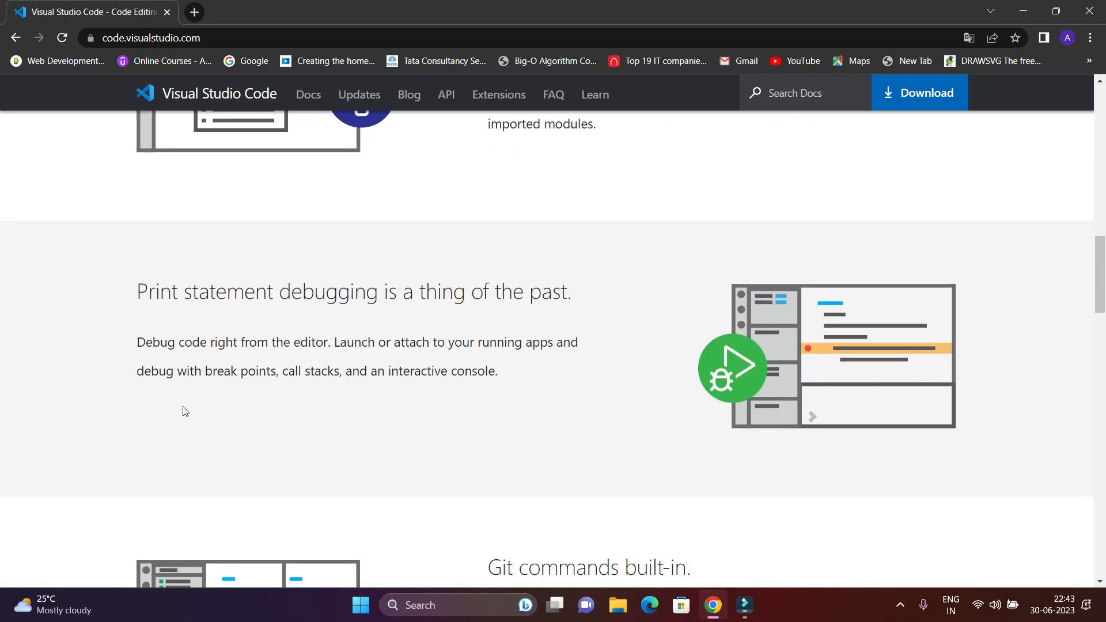
{"action": "scroll", "coordinate": [478, 357], "scroll_direction": "down", "scroll_amount": 9}
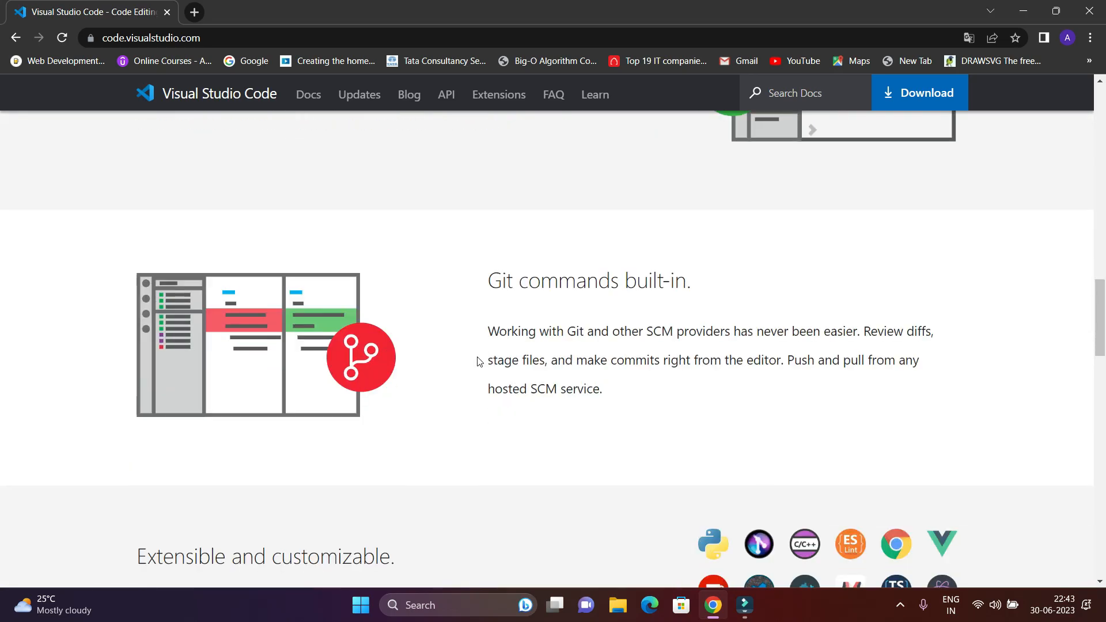
{"action": "scroll", "coordinate": [477, 381], "scroll_direction": "down", "scroll_amount": 10}
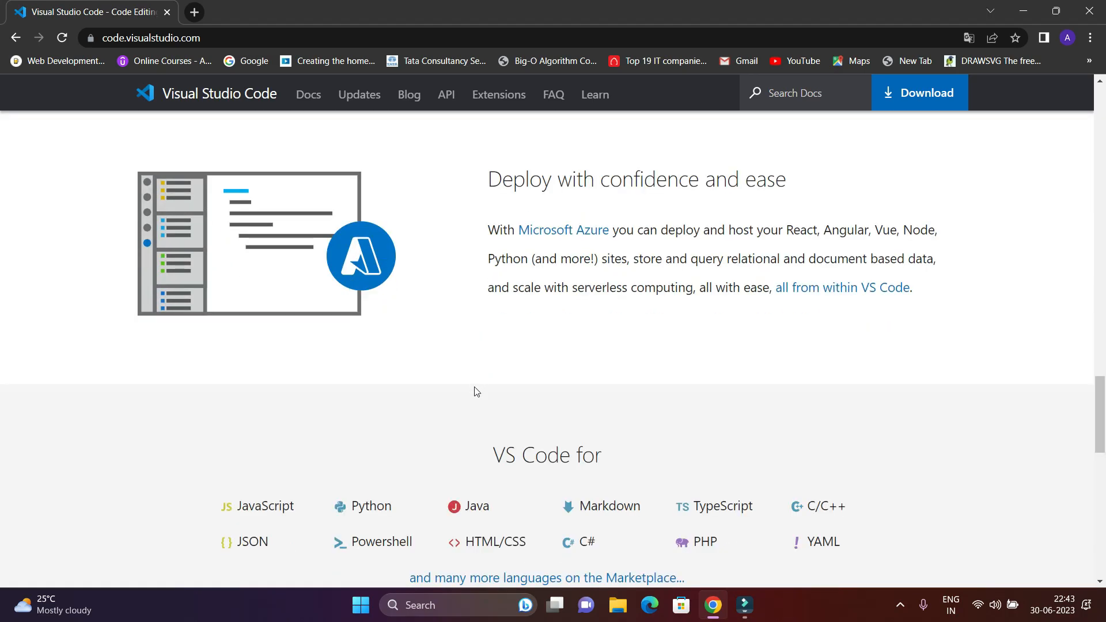
{"action": "scroll", "coordinate": [479, 392], "scroll_direction": "up", "scroll_amount": 11}
{"action": "scroll", "coordinate": [482, 398], "scroll_direction": "up", "scroll_amount": 3}
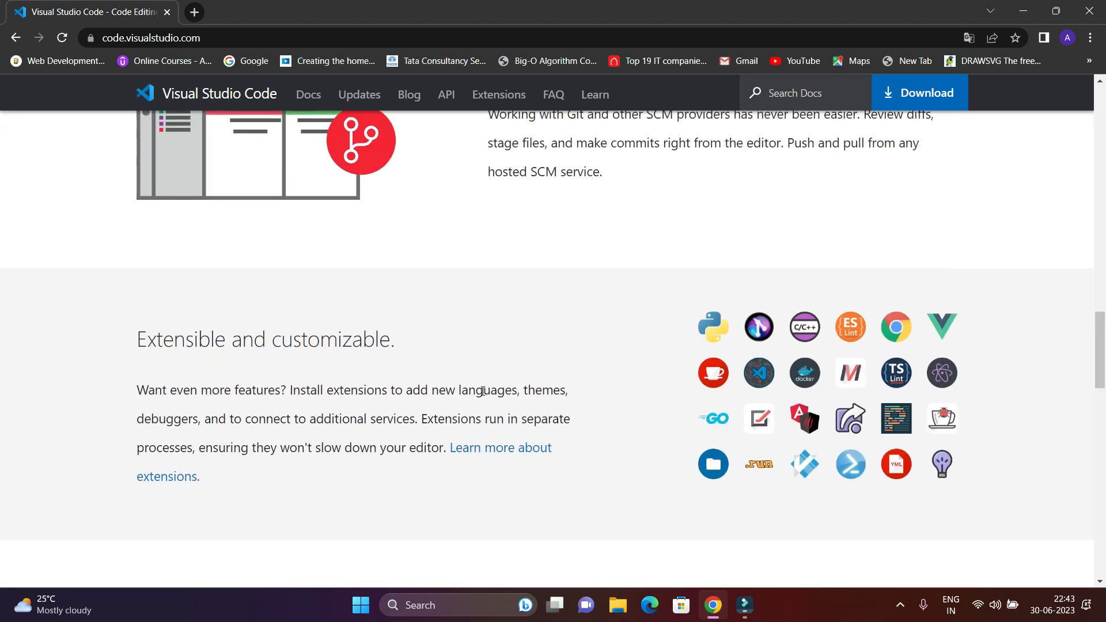
{"action": "scroll", "coordinate": [483, 394], "scroll_direction": "down", "scroll_amount": 6}
{"action": "scroll", "coordinate": [484, 389], "scroll_direction": "up", "scroll_amount": 6}
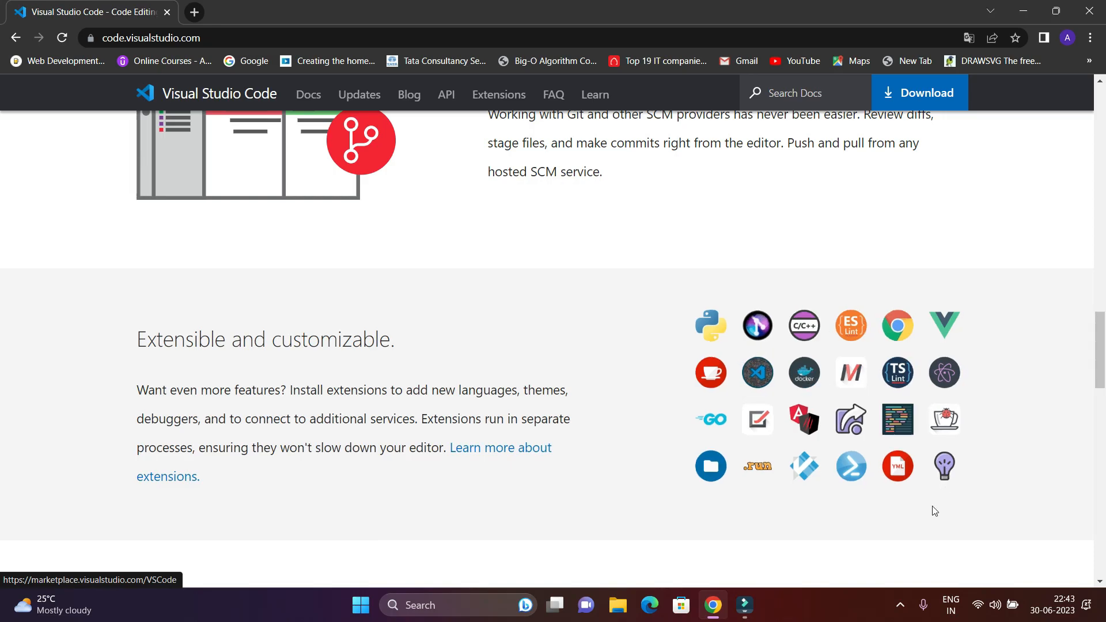
{"action": "scroll", "coordinate": [739, 452], "scroll_direction": "down", "scroll_amount": 10}
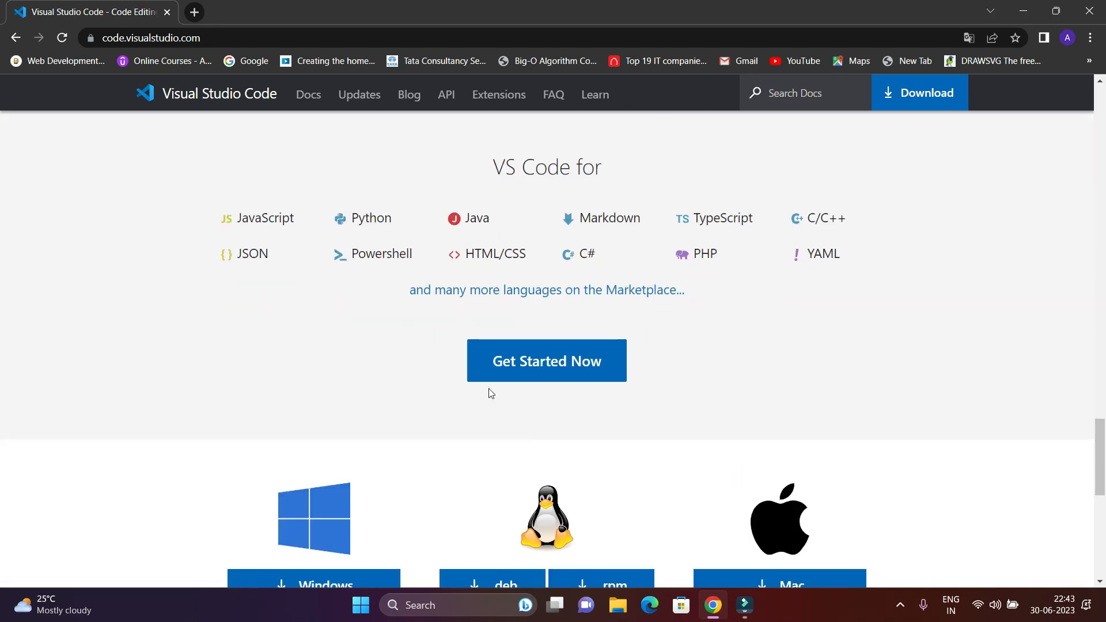
{"action": "scroll", "coordinate": [295, 302], "scroll_direction": "up", "scroll_amount": 4}
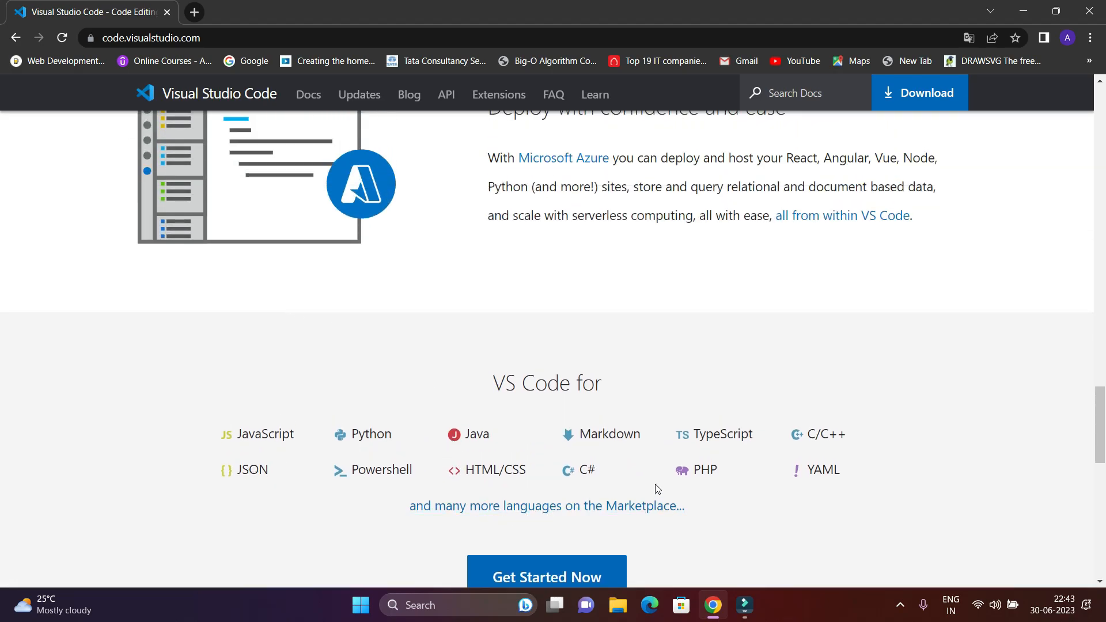
{"action": "scroll", "coordinate": [505, 429], "scroll_direction": "down", "scroll_amount": 5}
{"action": "scroll", "coordinate": [490, 422], "scroll_direction": "down", "scroll_amount": 3}
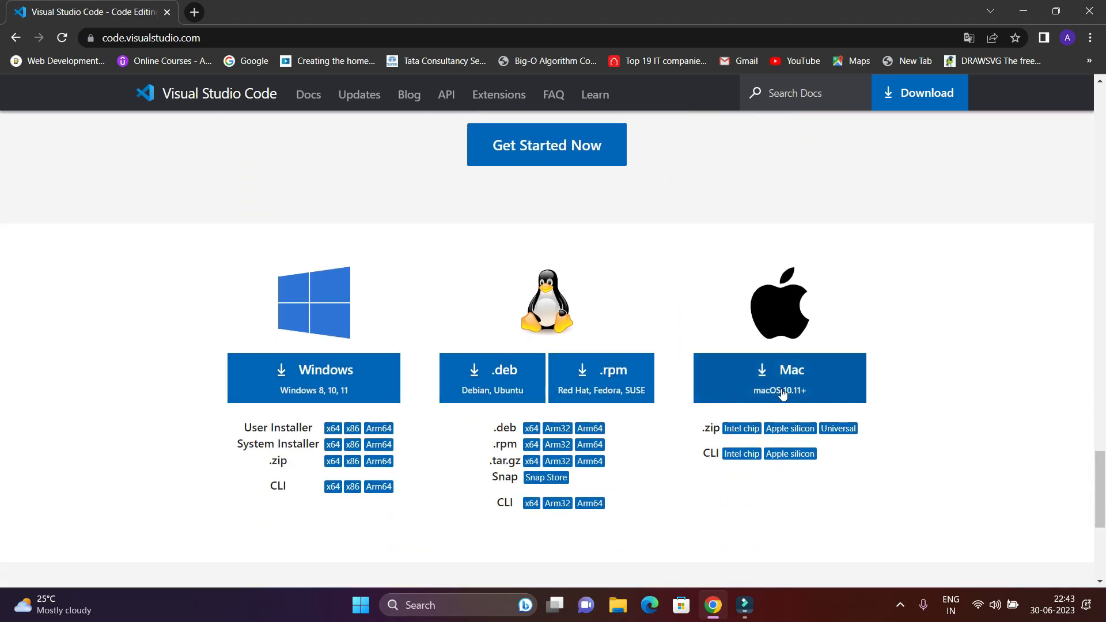
{"action": "scroll", "coordinate": [634, 468], "scroll_direction": "down", "scroll_amount": 6}
{"action": "scroll", "coordinate": [586, 469], "scroll_direction": "up", "scroll_amount": 12}
{"action": "scroll", "coordinate": [586, 470], "scroll_direction": "up", "scroll_amount": 20}
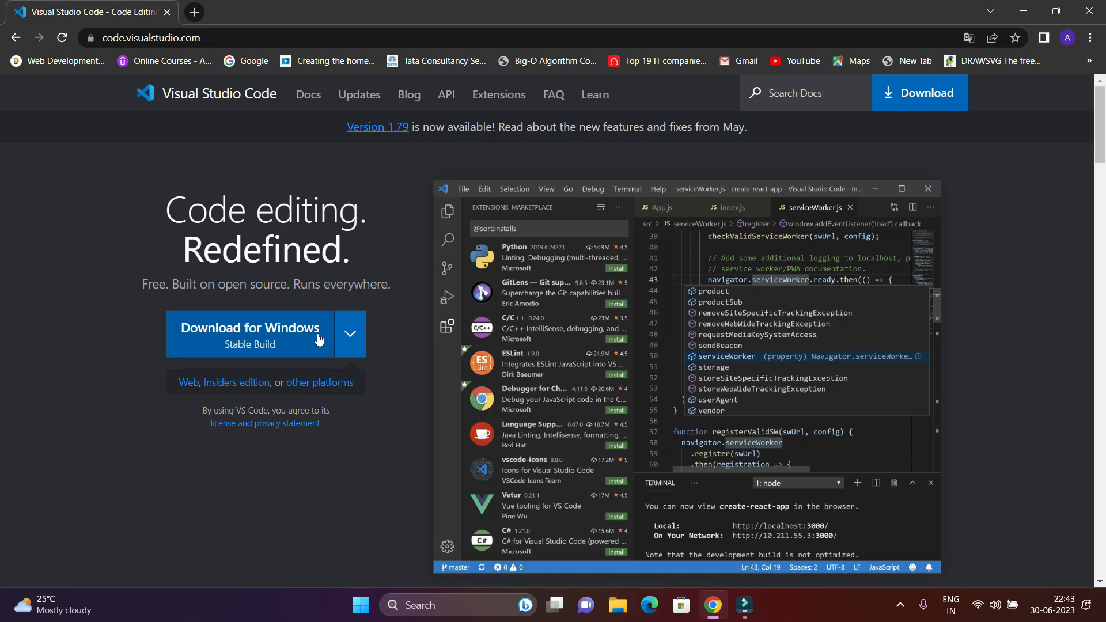
Check the download options for the other platforms, then download the stable Windows build of Visual Studio Code.
{"action": "left_click", "coordinate": [350, 337]}
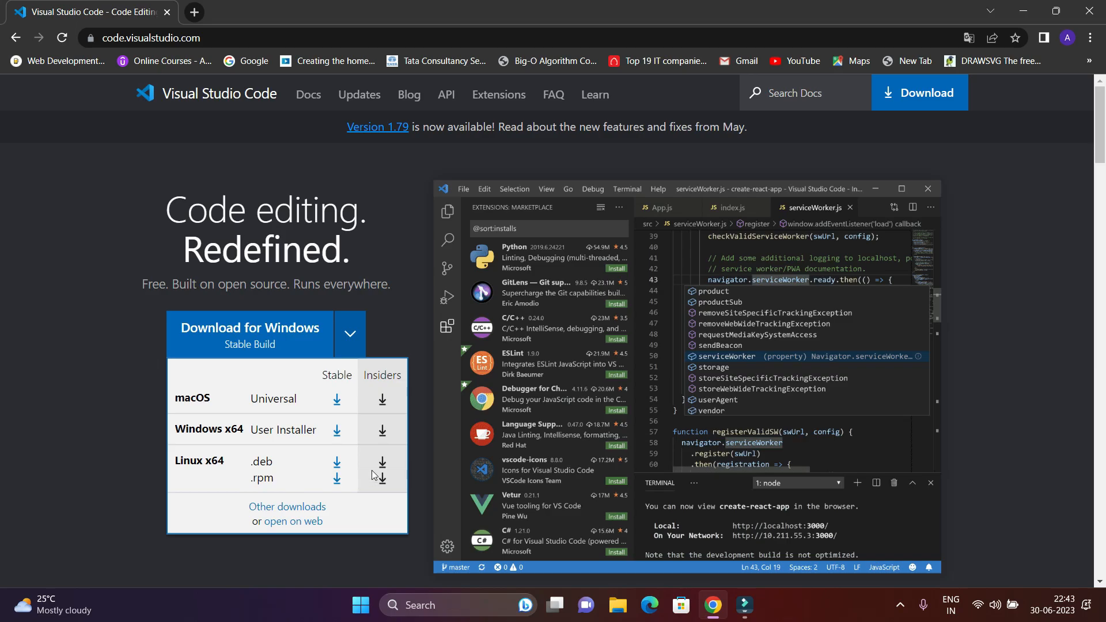
{"action": "left_click", "coordinate": [46, 407]}
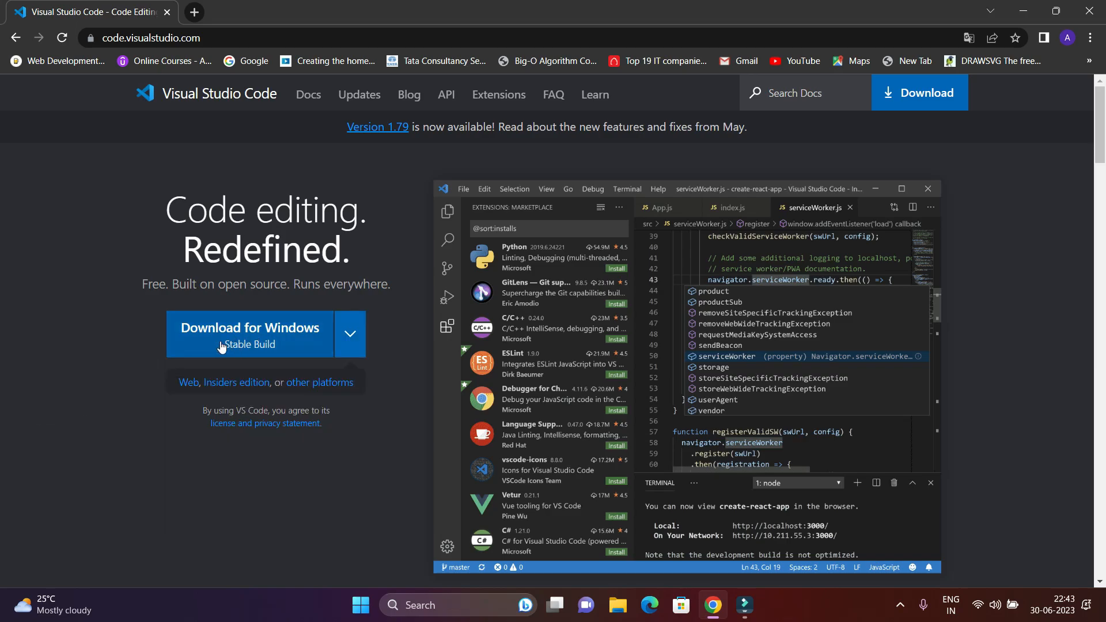
{"action": "left_click", "coordinate": [260, 337]}
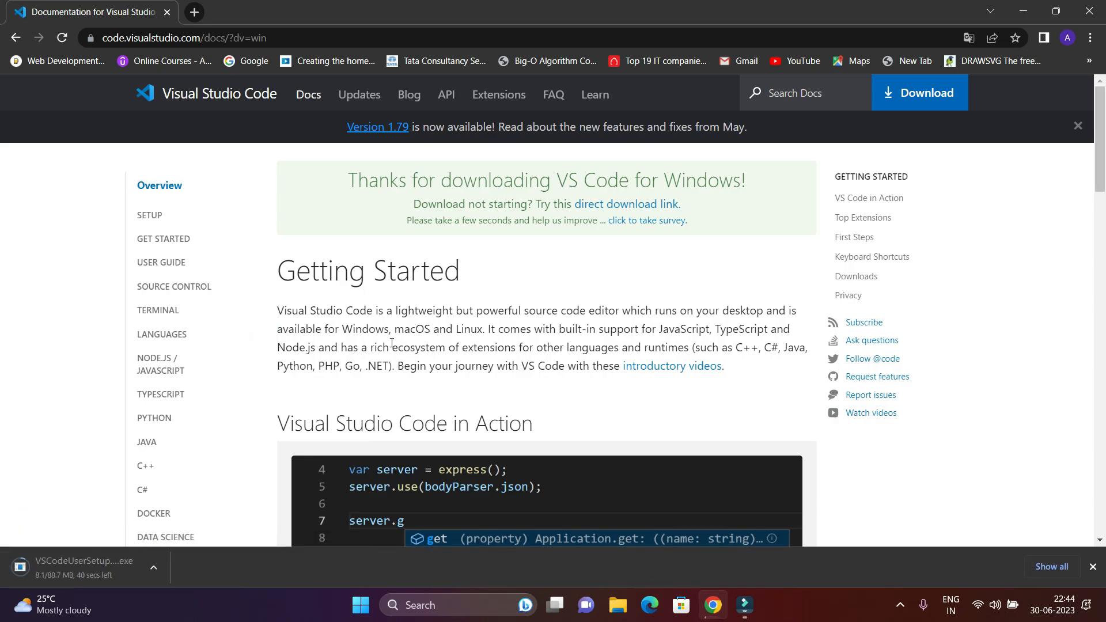
{"action": "scroll", "coordinate": [399, 298], "scroll_direction": "down", "scroll_amount": 2}
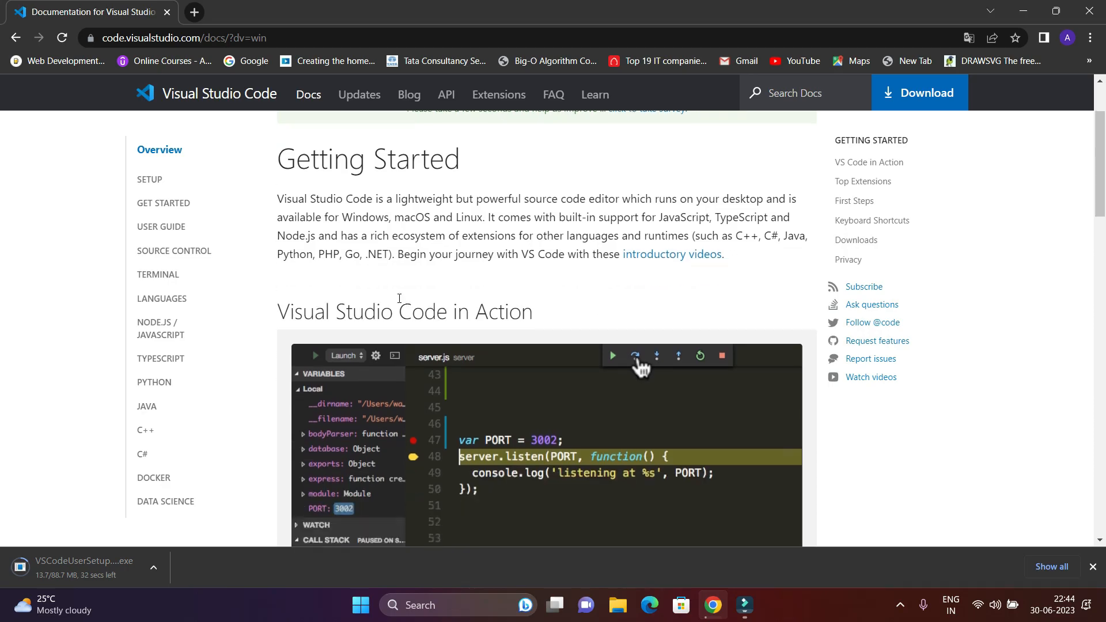
{"action": "scroll", "coordinate": [440, 314], "scroll_direction": "down", "scroll_amount": 7}
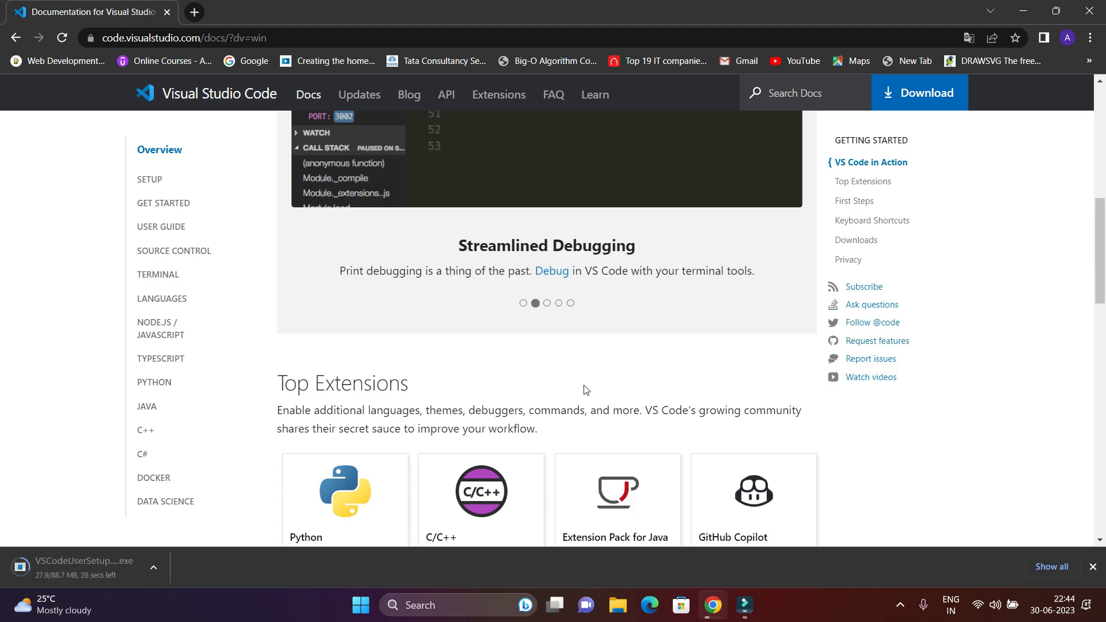
{"action": "scroll", "coordinate": [592, 387], "scroll_direction": "up", "scroll_amount": 5}
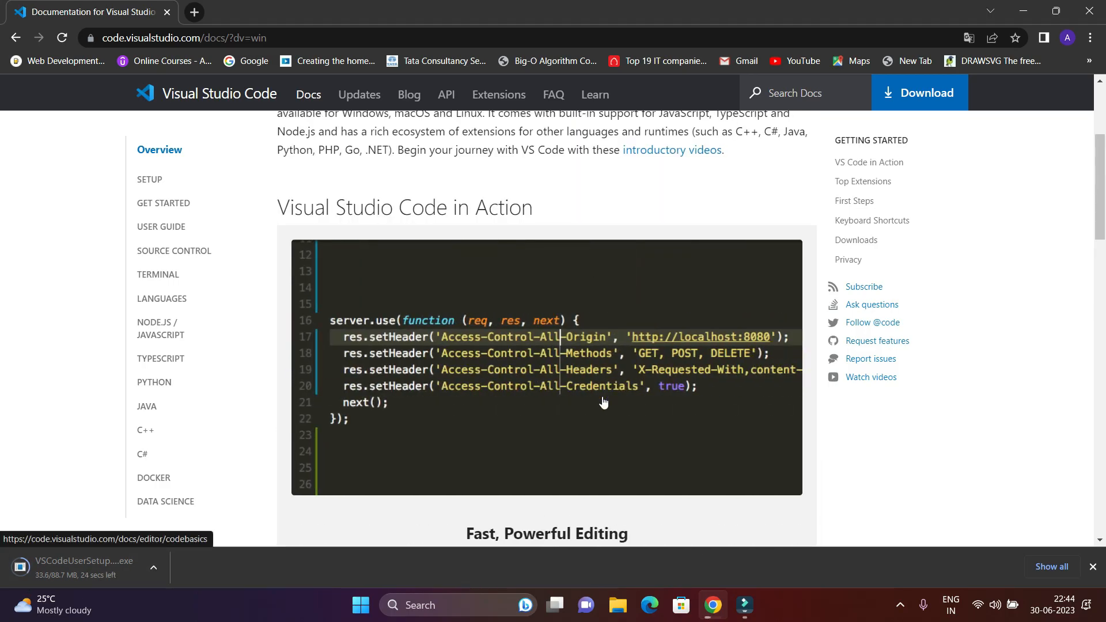
Switch to File Explorer, open the Downloads folder and refresh it once the installer has finished downloading in Chrome.
{"action": "key", "text": "super+d"}
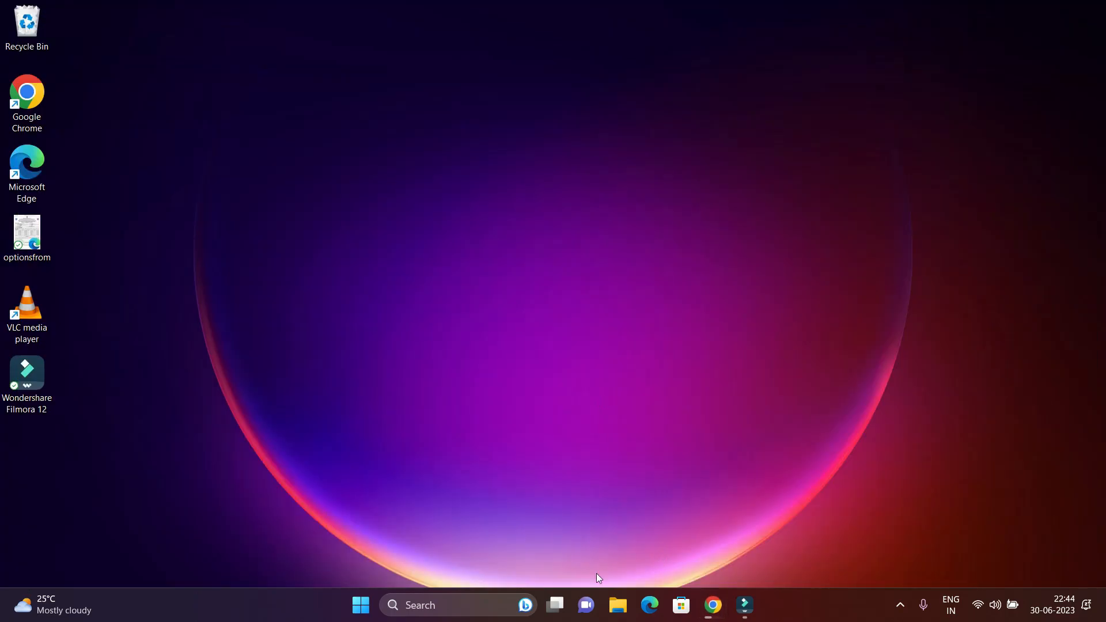
{"action": "left_click", "coordinate": [618, 605]}
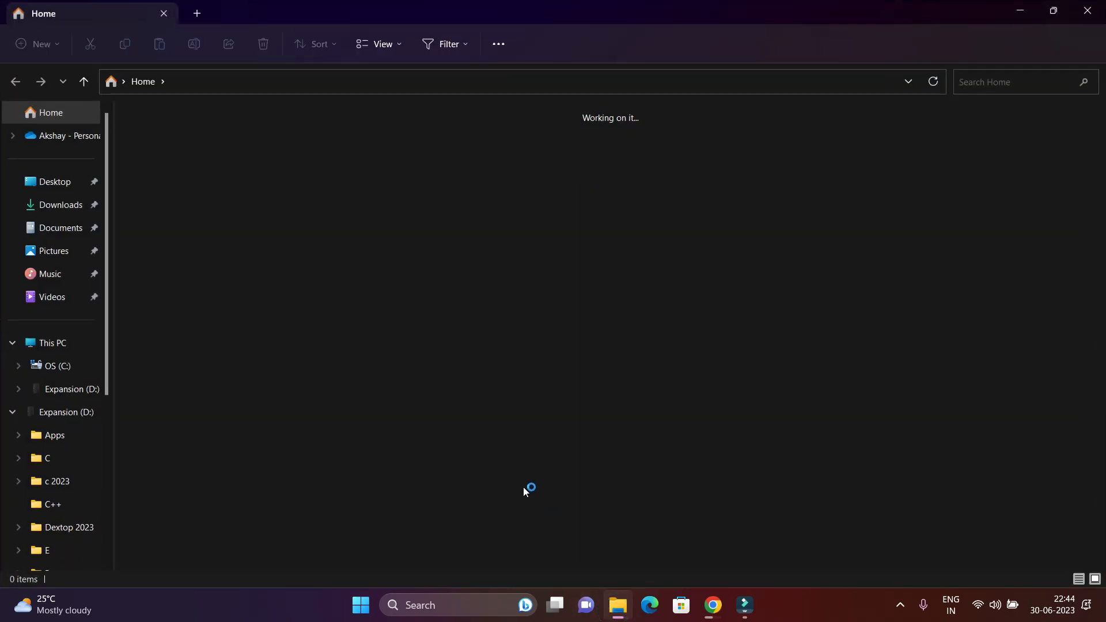
{"action": "left_click", "coordinate": [80, 214]}
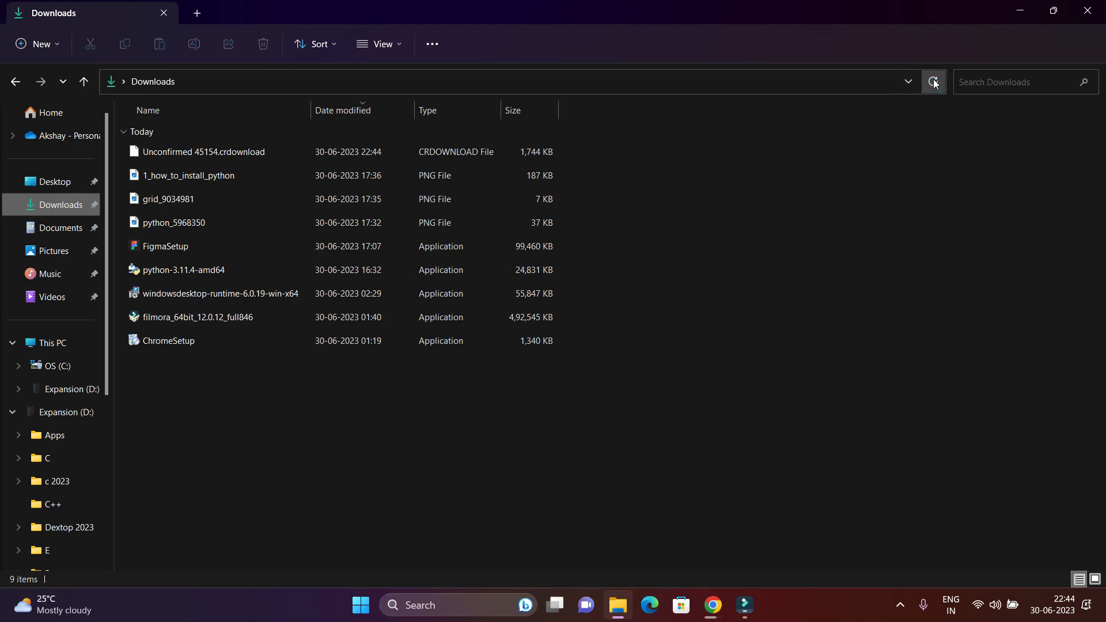
{"action": "left_click", "coordinate": [716, 606]}
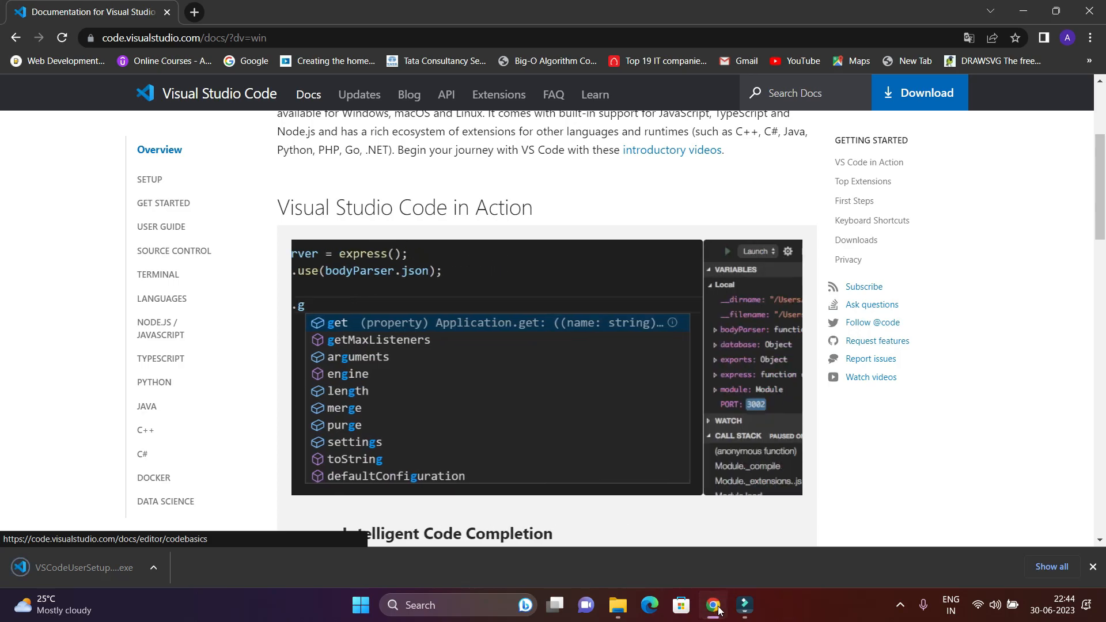
{"action": "left_click", "coordinate": [714, 607]}
{"action": "left_click", "coordinate": [934, 85]}
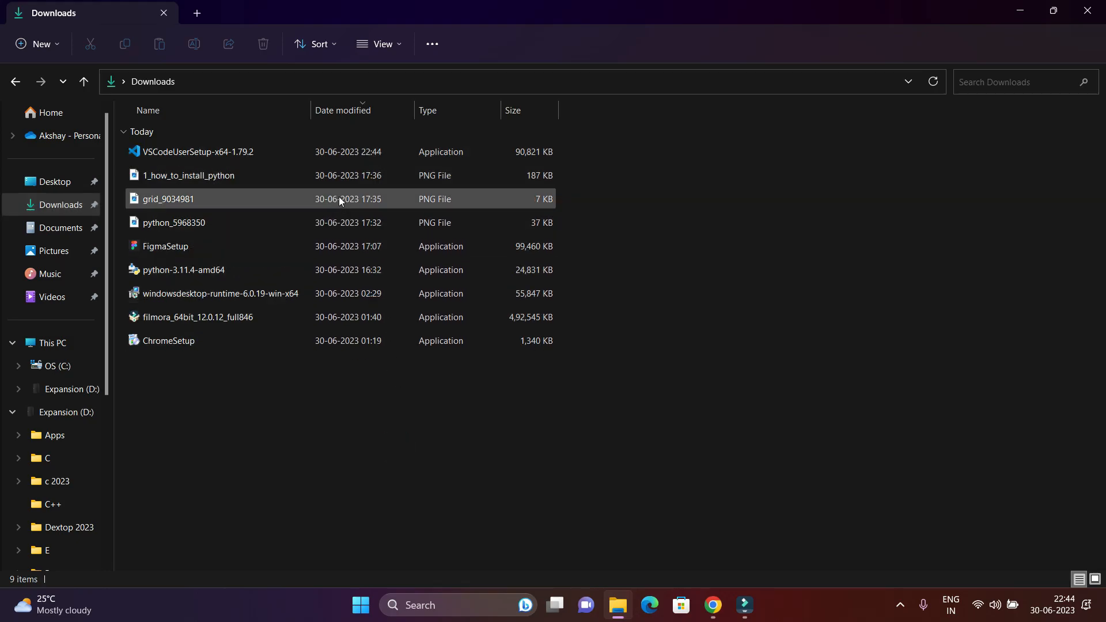
Run VSCodeUserSetup-x64-1.79.2 as administrator and agree to continue with the user installer.
{"action": "left_click", "coordinate": [304, 154]}
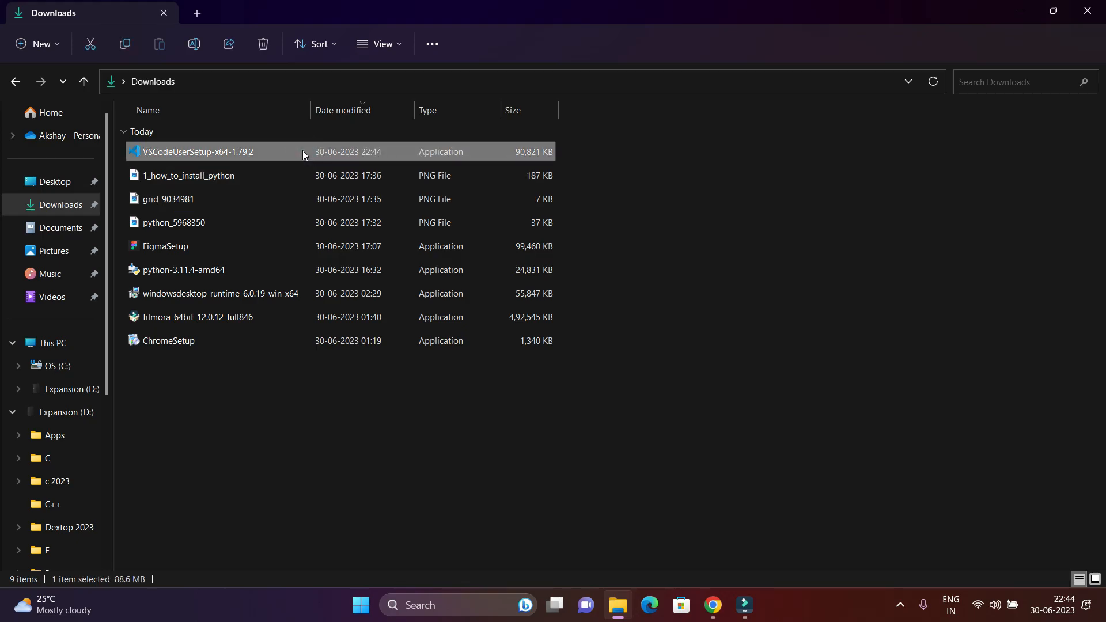
{"action": "right_click", "coordinate": [303, 154]}
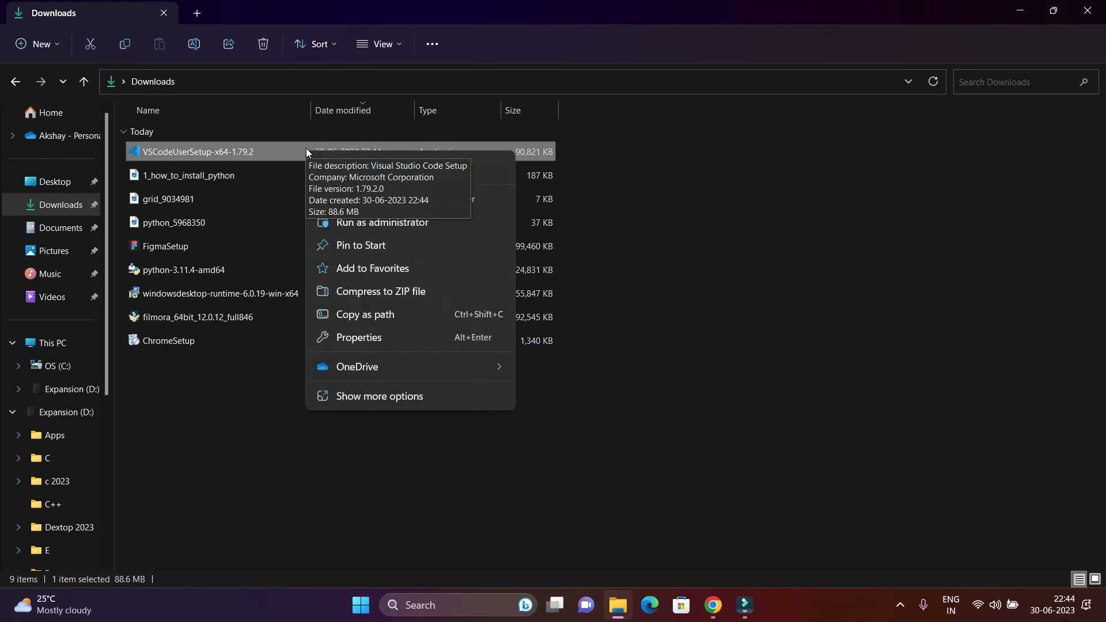
{"action": "left_click", "coordinate": [419, 222]}
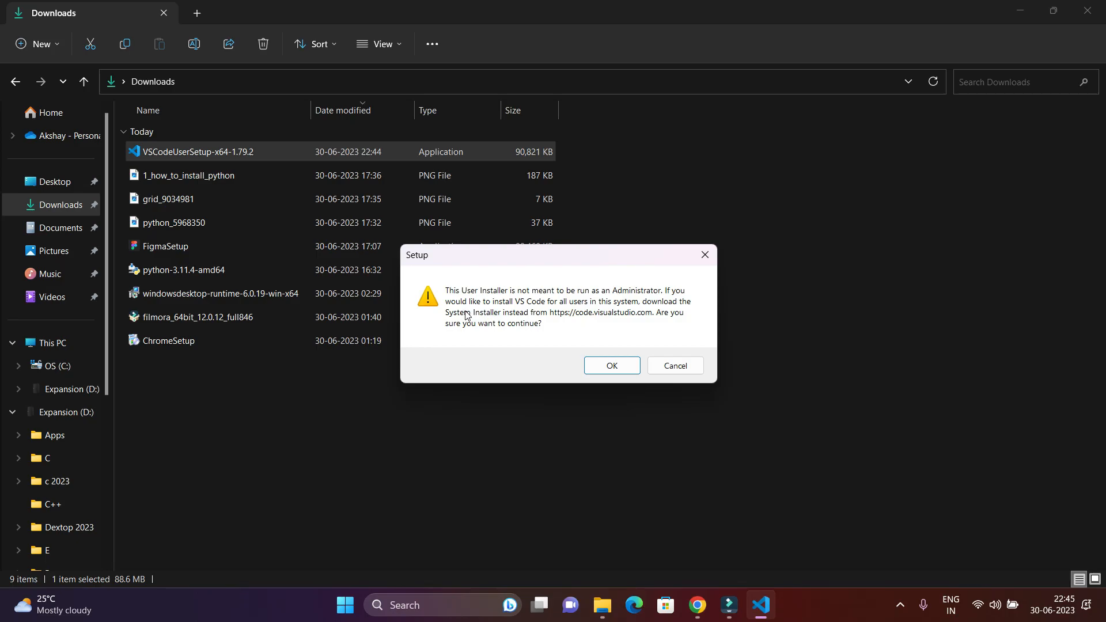
{"action": "left_click", "coordinate": [591, 367]}
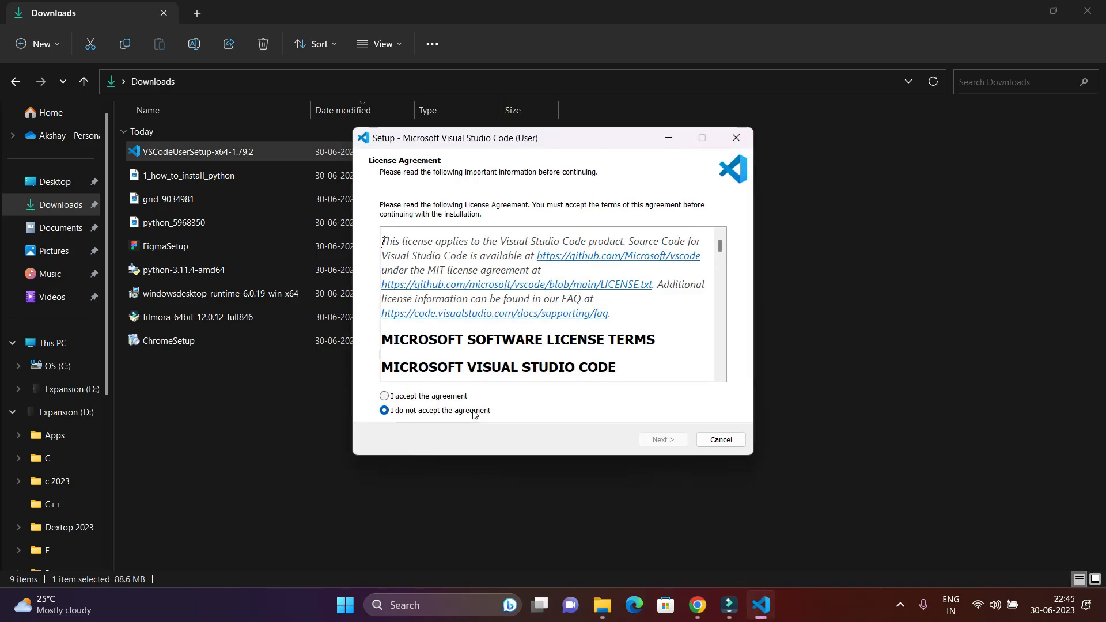
Review and accept the license agreement, then continue to the destination location of the setup.
{"action": "scroll", "coordinate": [483, 280], "scroll_direction": "down", "scroll_amount": 15}
{"action": "scroll", "coordinate": [483, 280], "scroll_direction": "down", "scroll_amount": 10}
{"action": "left_click", "coordinate": [444, 397]}
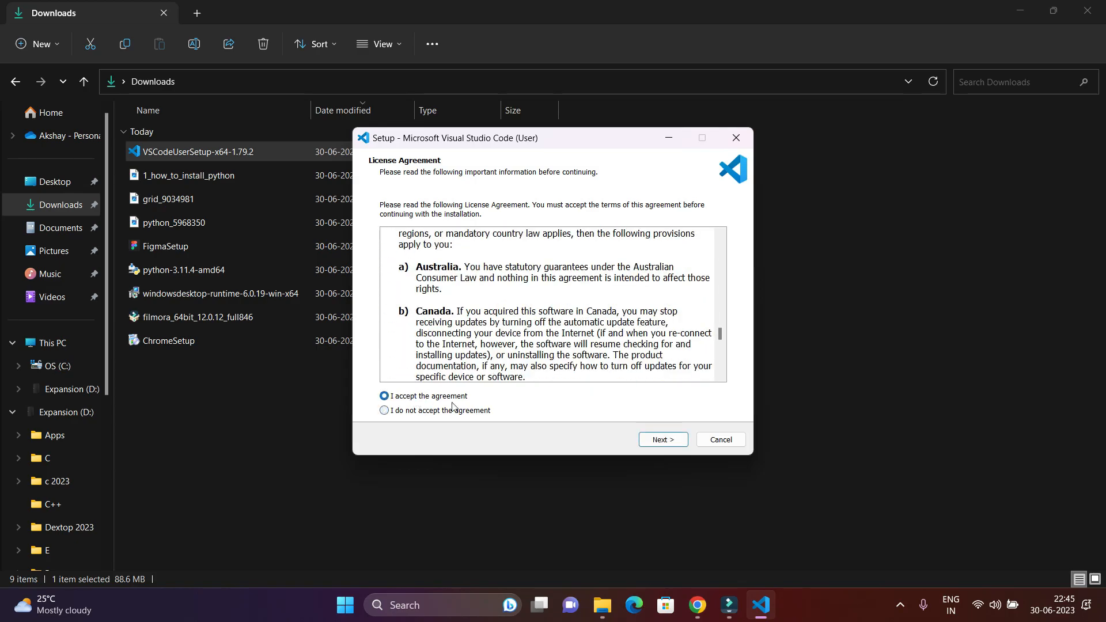
{"action": "left_click", "coordinate": [662, 442]}
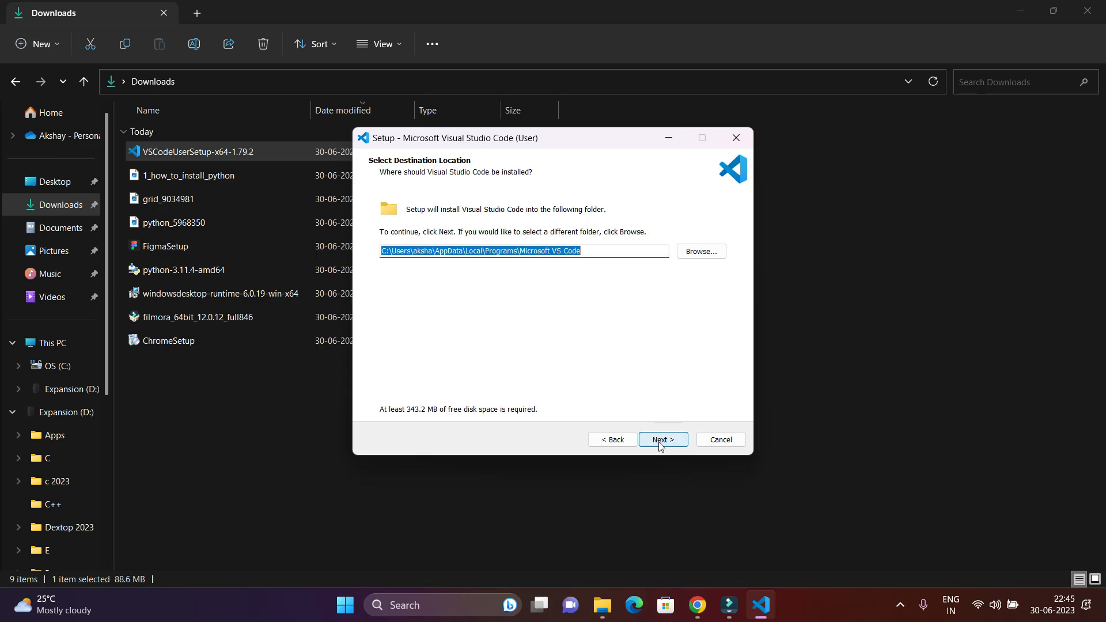
{"action": "left_click", "coordinate": [438, 257]}
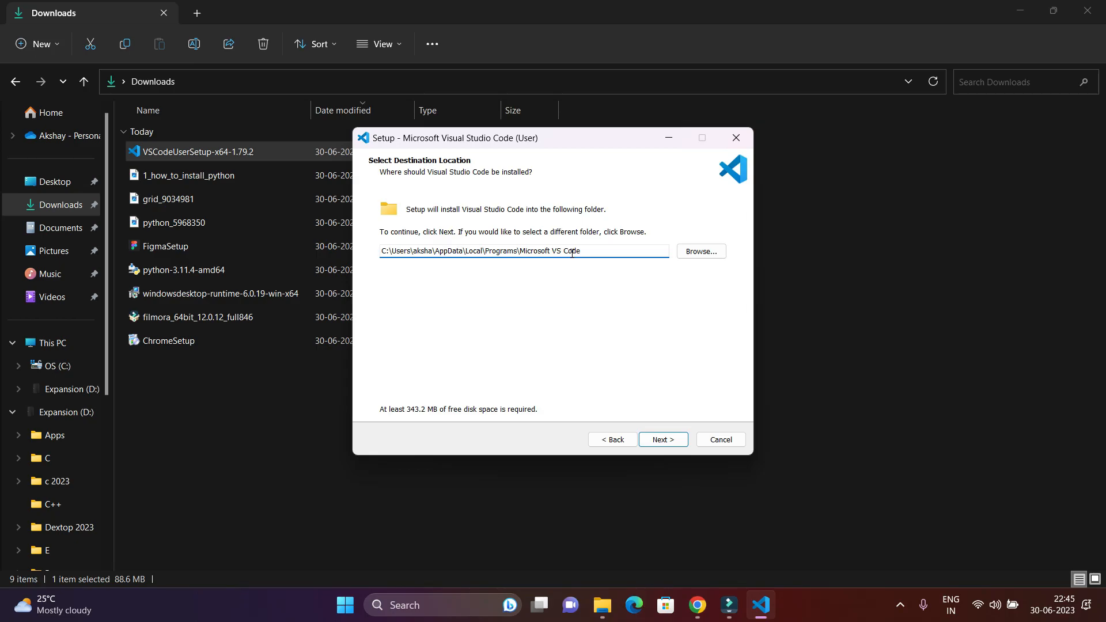
Accept the default destination location and keep Visual Studio Code as the Start Menu folder, continuing to the additional tasks.
{"action": "left_click", "coordinate": [662, 440]}
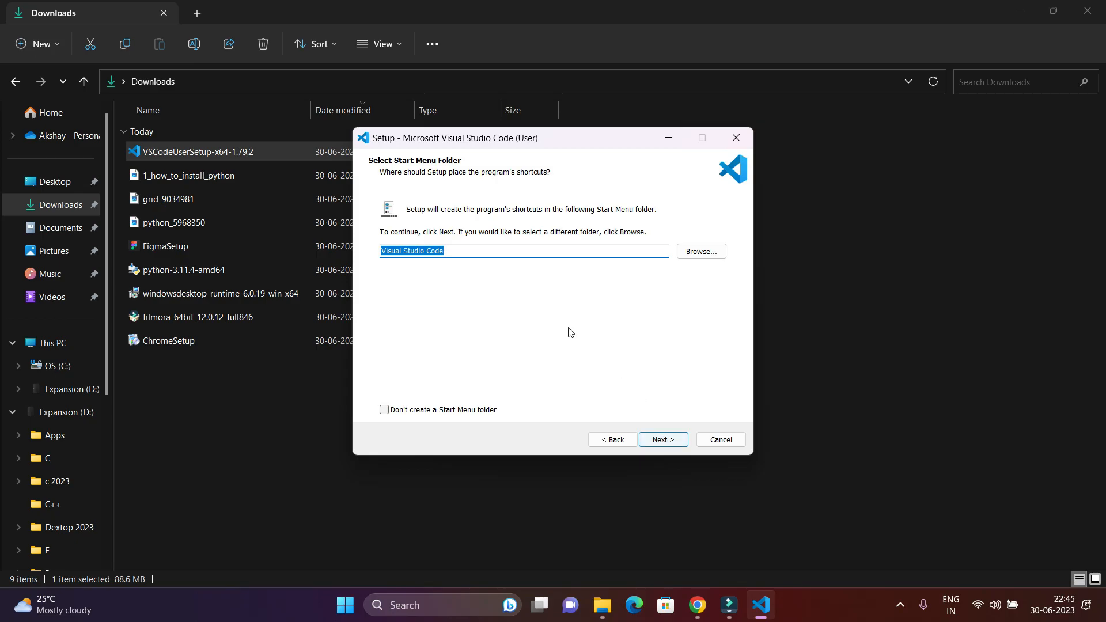
{"action": "left_click", "coordinate": [487, 251]}
{"action": "left_click", "coordinate": [662, 440]}
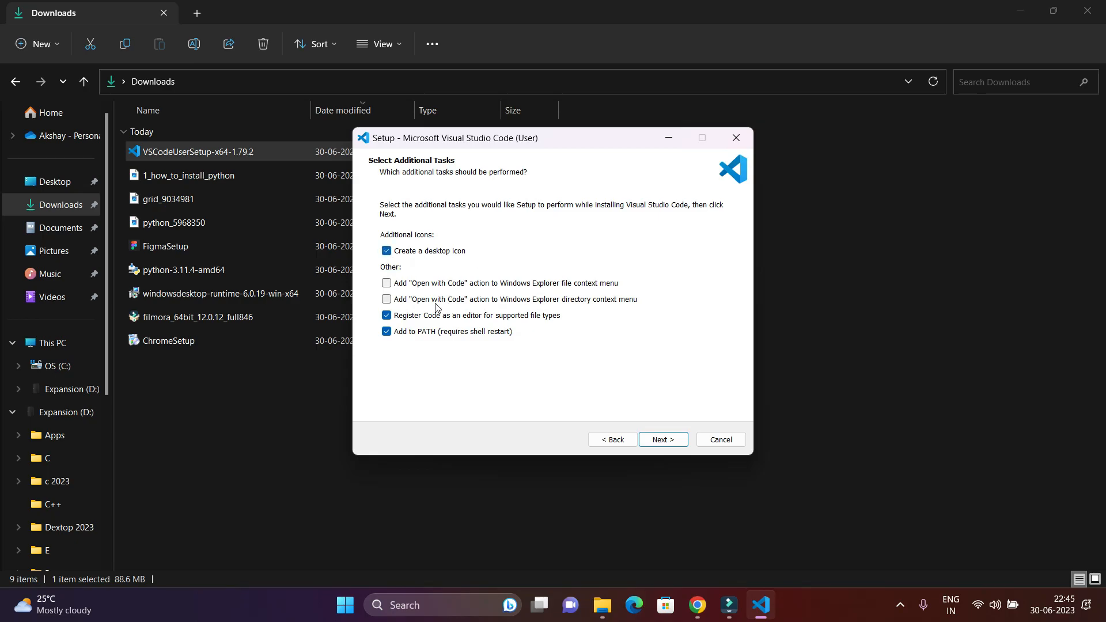
Enable the "Open with Code" actions for both the file and directory context menus, and continue to the installation summary.
{"action": "left_click", "coordinate": [386, 284]}
{"action": "left_click", "coordinate": [386, 300]}
{"action": "left_click", "coordinate": [660, 441]}
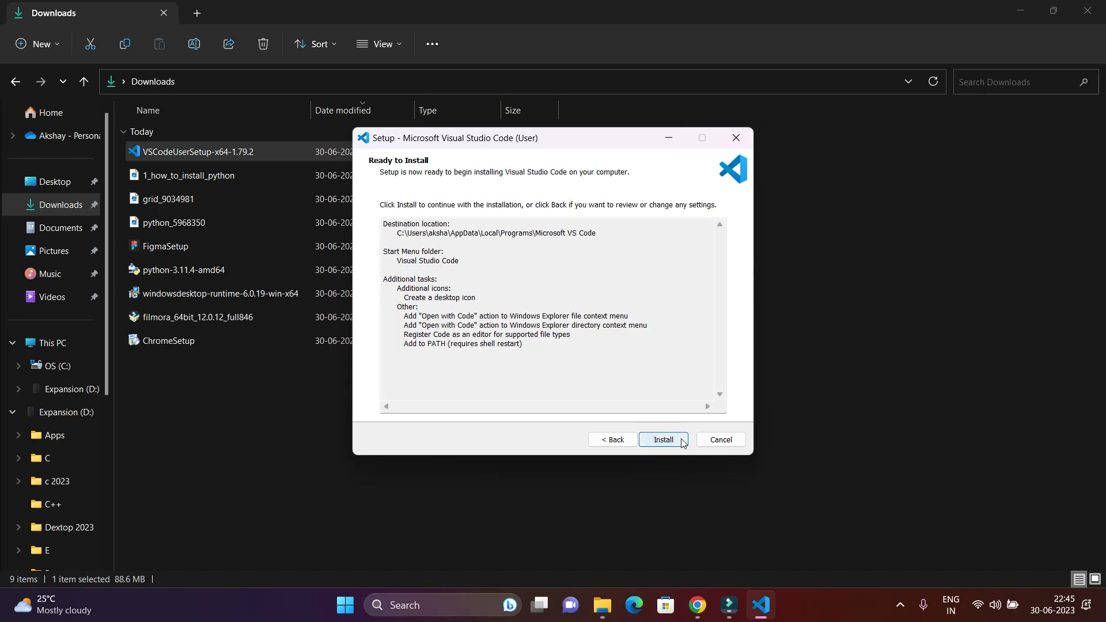
Install Visual Studio Code, finish the setup with its launch option enabled, and maximize the opened editor window.
{"action": "left_click", "coordinate": [679, 442]}
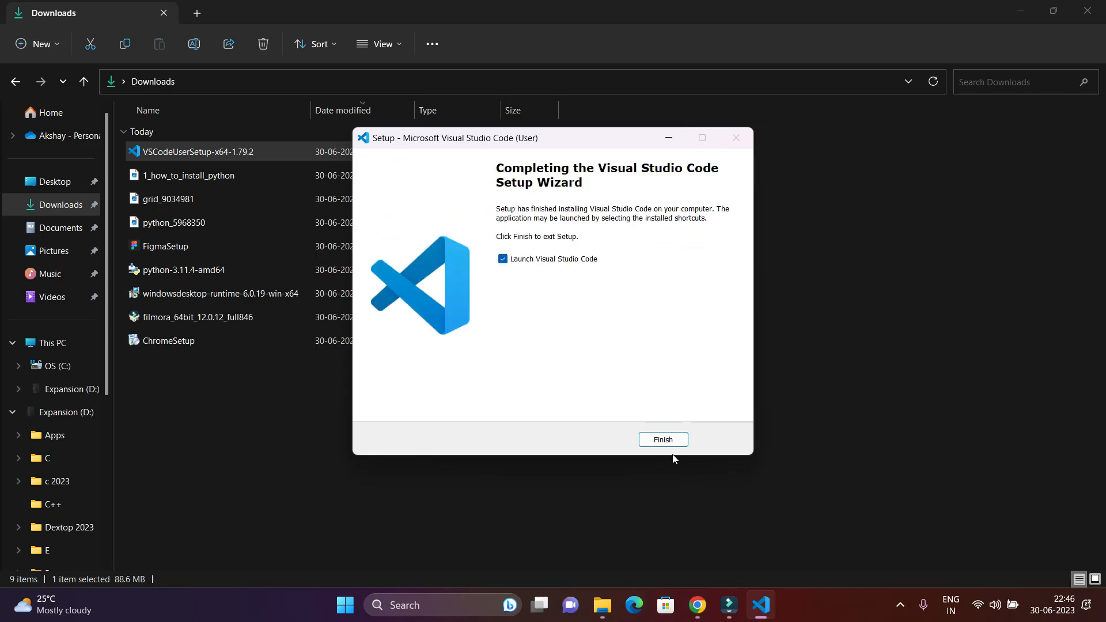
{"action": "left_click", "coordinate": [666, 441]}
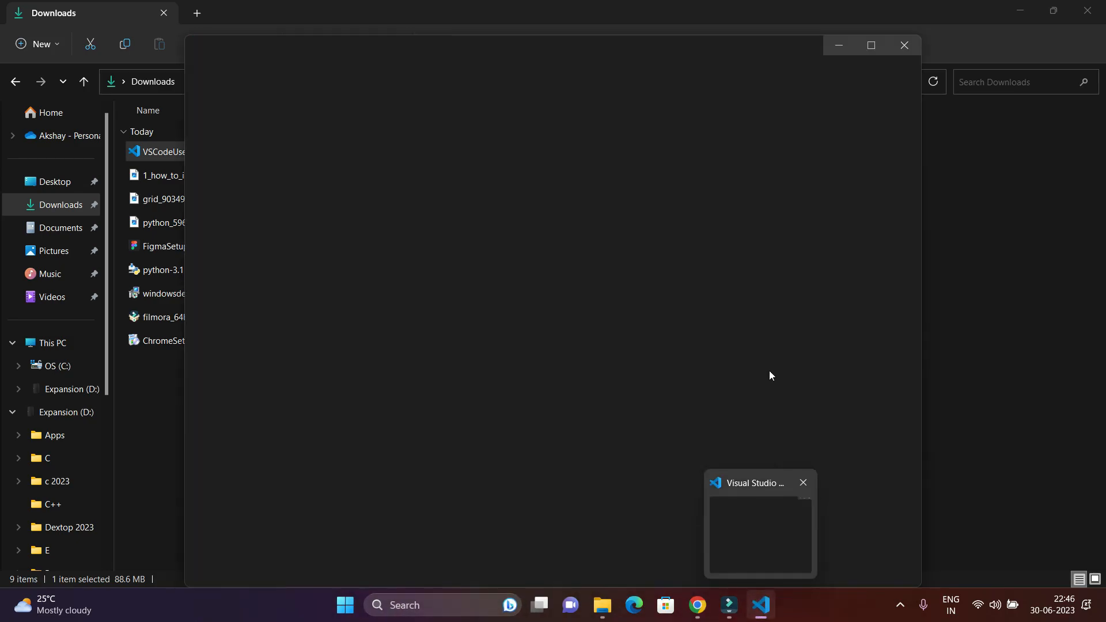
{"action": "left_click", "coordinate": [872, 47]}
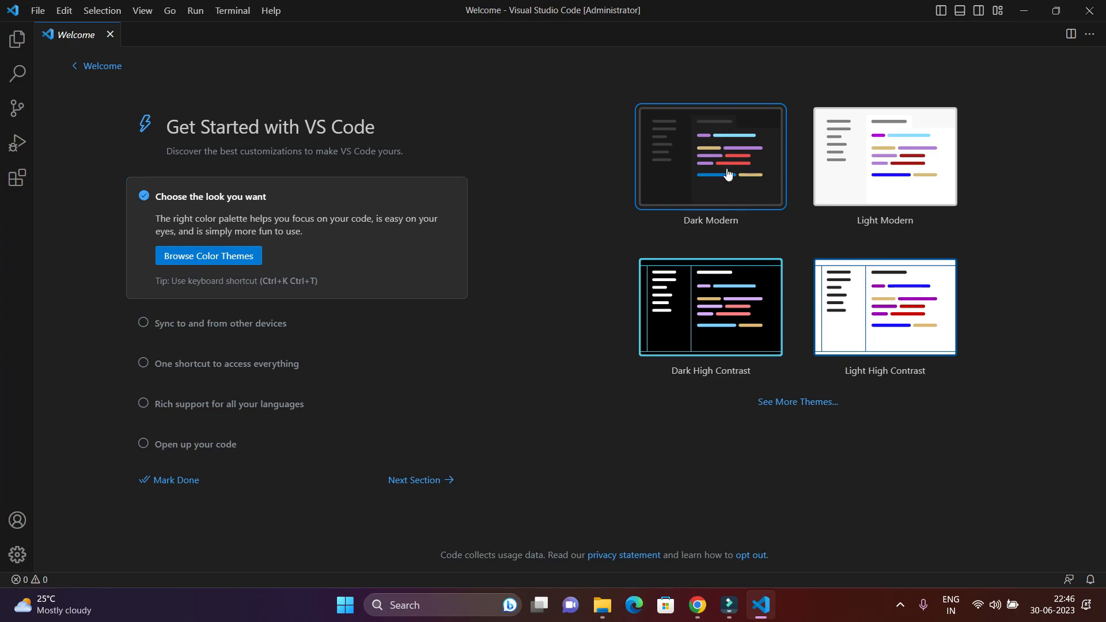
Preview the Dark High Contrast and light color themes, and return to Dark Modern.
{"action": "left_click", "coordinate": [741, 338]}
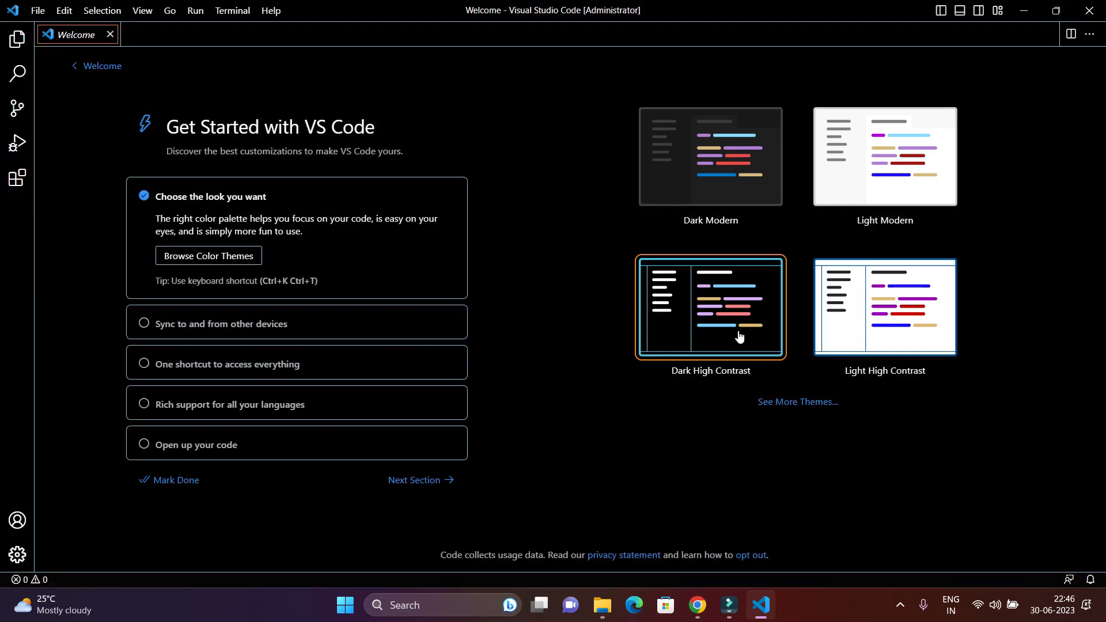
{"action": "left_click", "coordinate": [892, 156]}
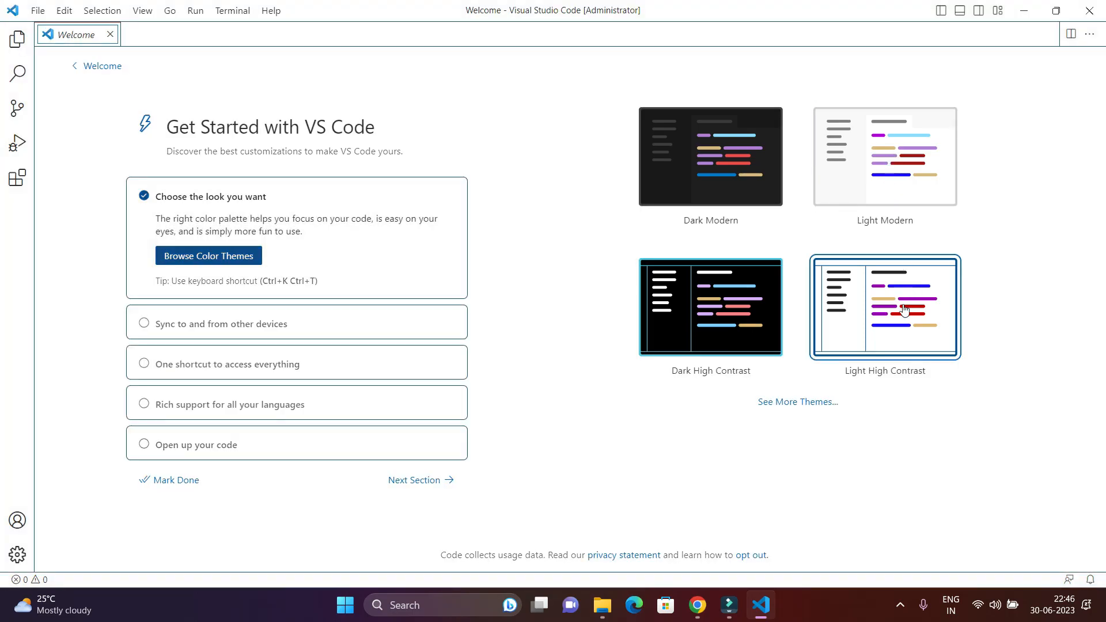
{"action": "left_click", "coordinate": [732, 168]}
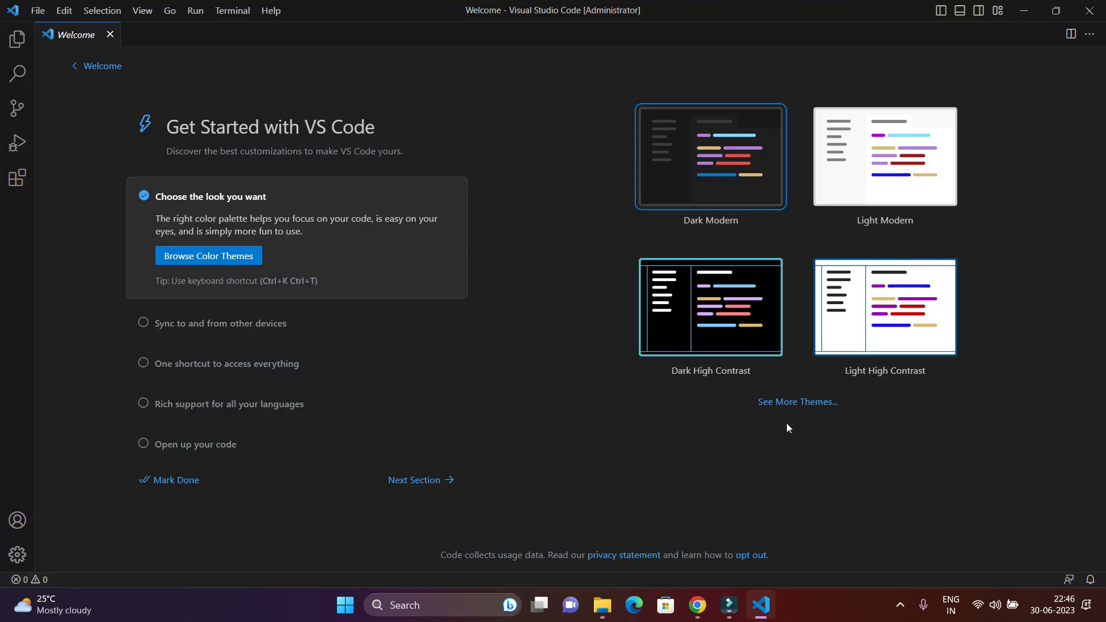
Browse the full list of color themes and close it without choosing another theme.
{"action": "left_click", "coordinate": [801, 408]}
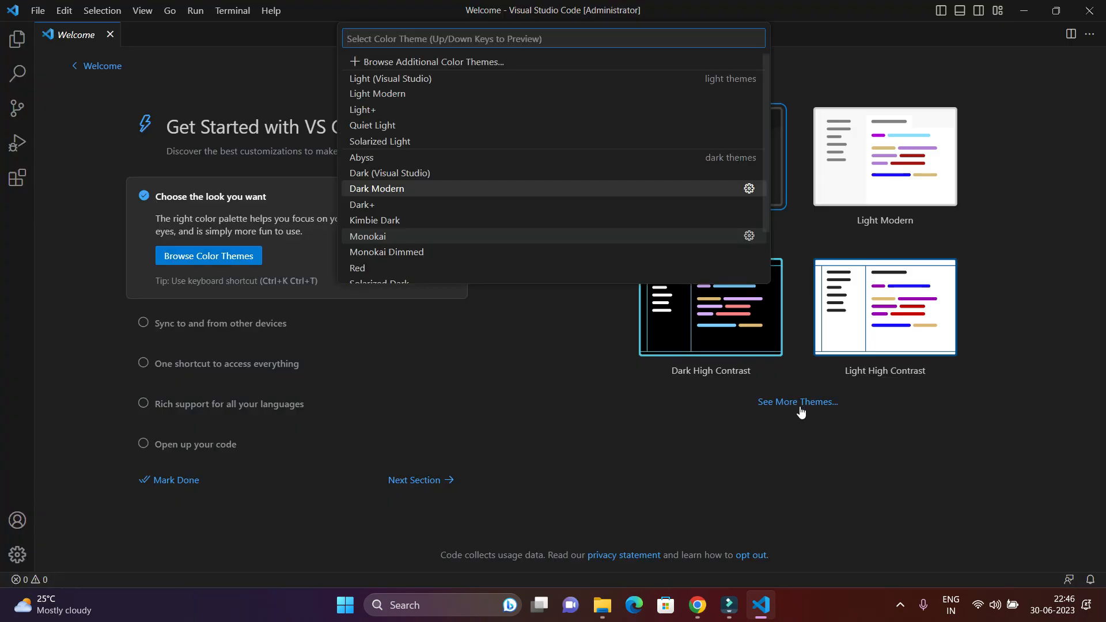
{"action": "scroll", "coordinate": [463, 156], "scroll_direction": "down", "scroll_amount": 2}
{"action": "scroll", "coordinate": [462, 151], "scroll_direction": "up", "scroll_amount": 2}
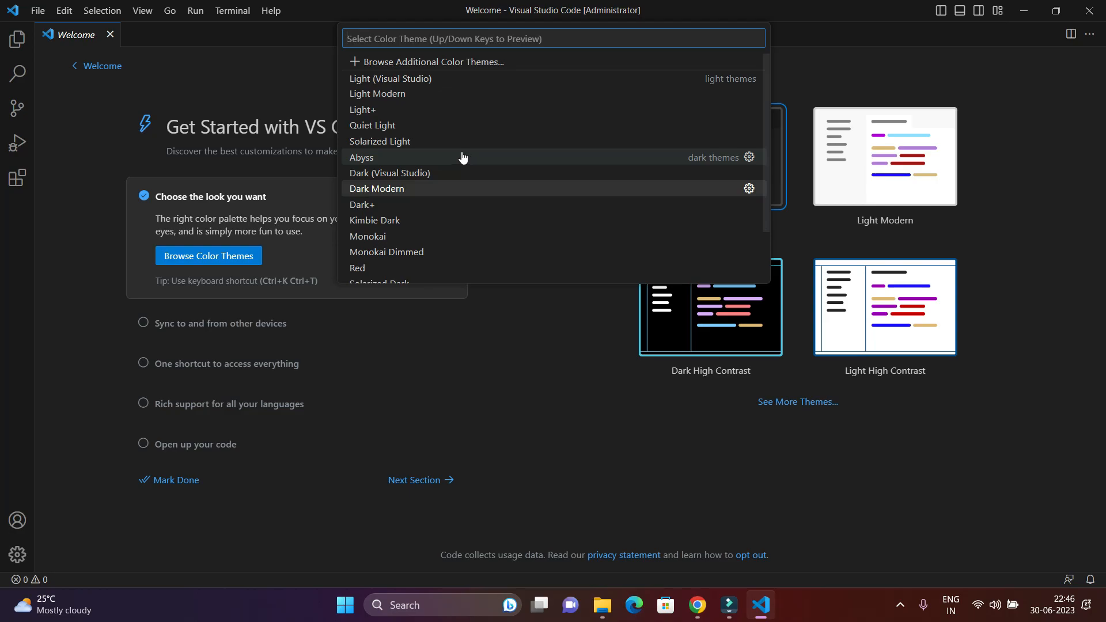
{"action": "left_click", "coordinate": [213, 77]}
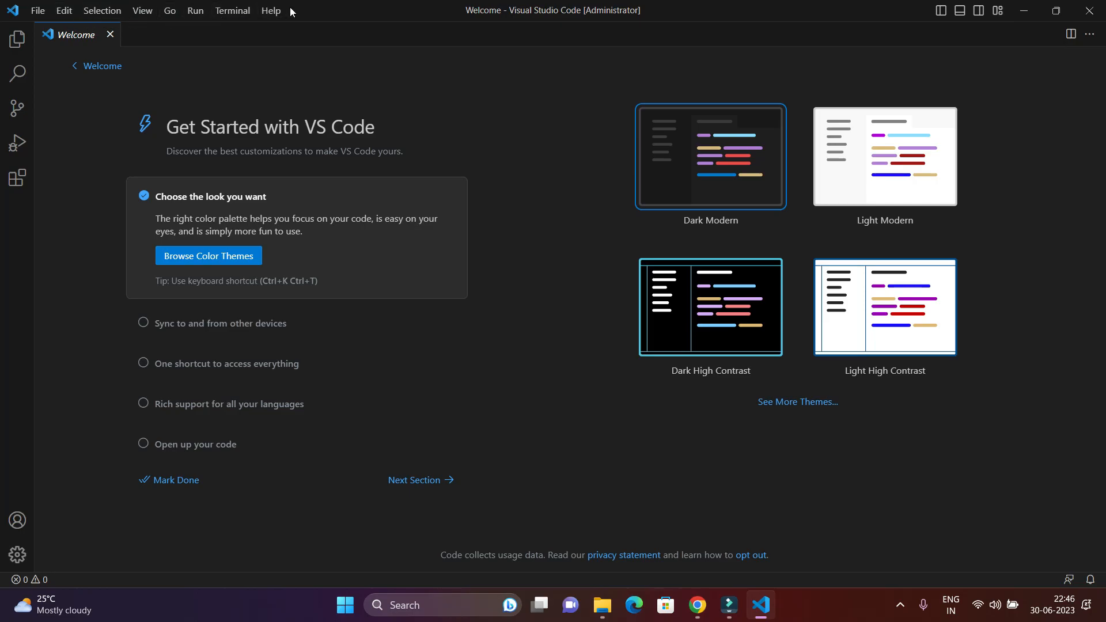
Look through the Explorer, Search, Source Control, Run and Debug, and Extensions views.
{"action": "left_click", "coordinate": [17, 39]}
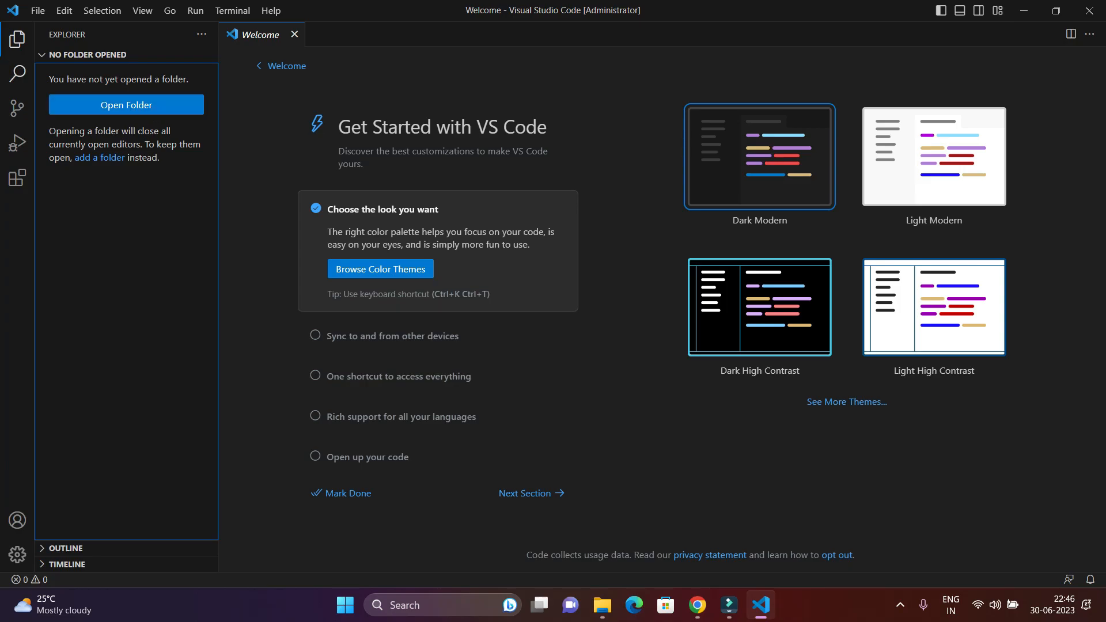
{"action": "left_click", "coordinate": [14, 79]}
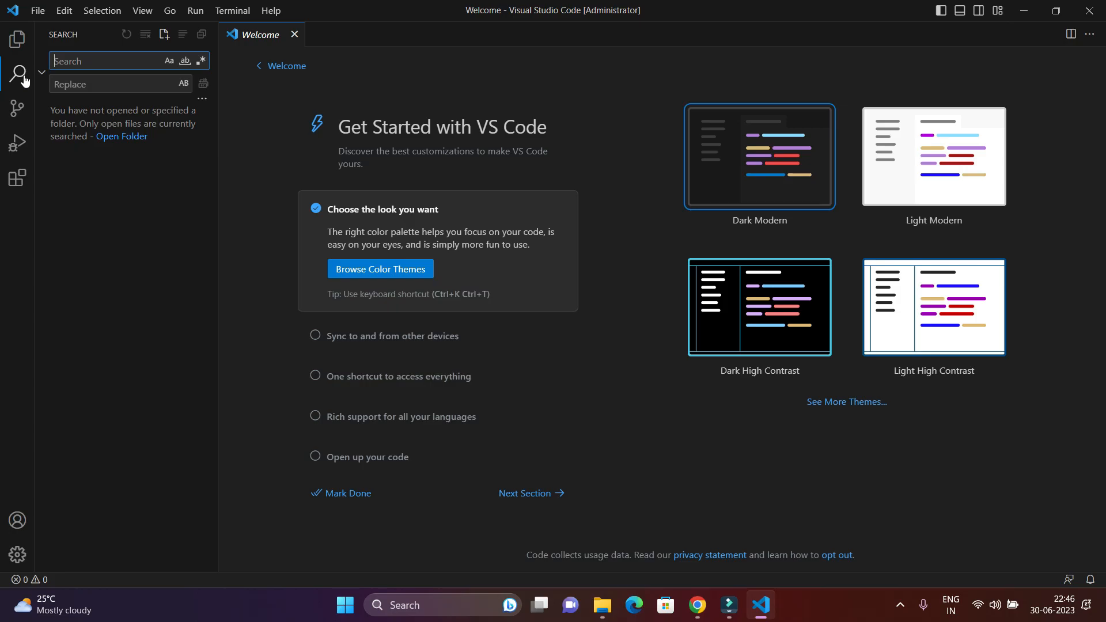
{"action": "left_click", "coordinate": [26, 119]}
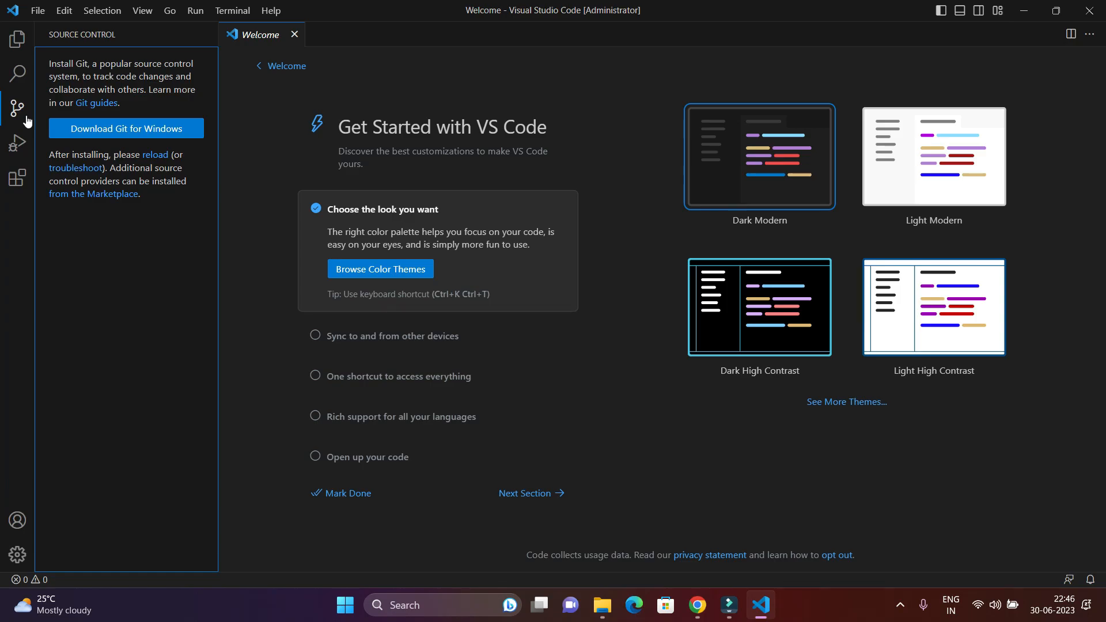
{"action": "left_click", "coordinate": [26, 151]}
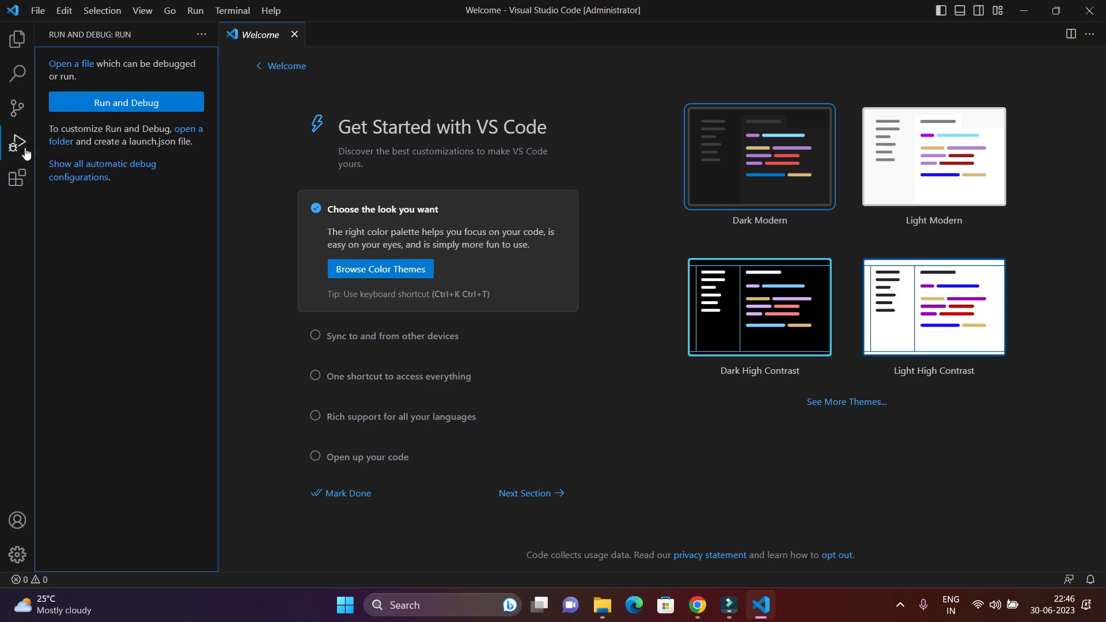
{"action": "left_click", "coordinate": [20, 179]}
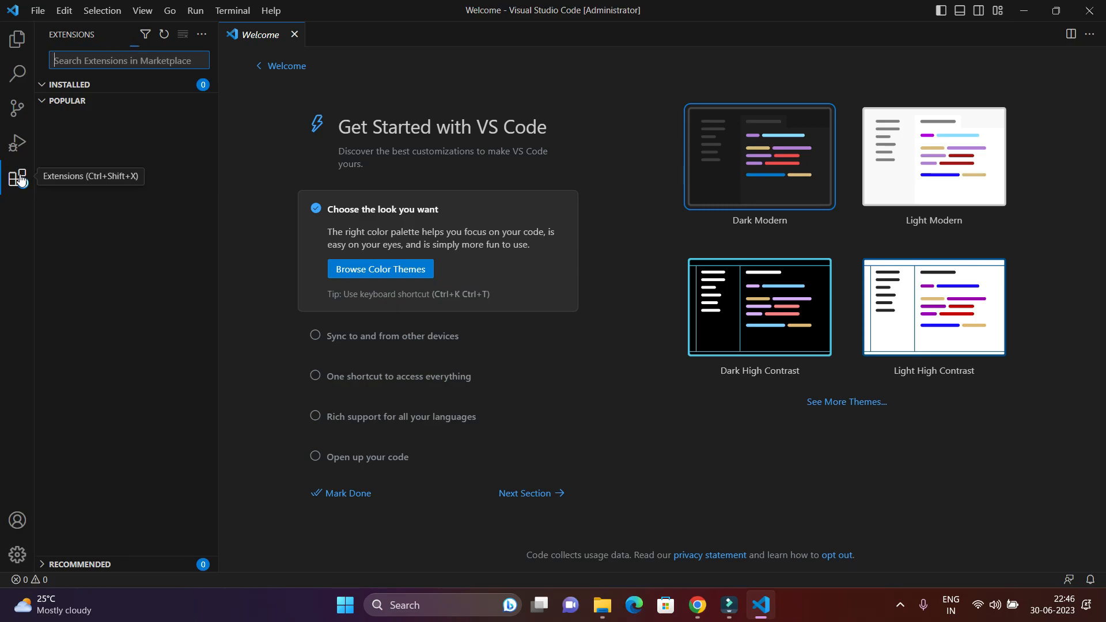
Examine the Commonly Used and Text Editor settings, and close both Visual Studio Code and File Explorer.
{"action": "left_click", "coordinate": [16, 557]}
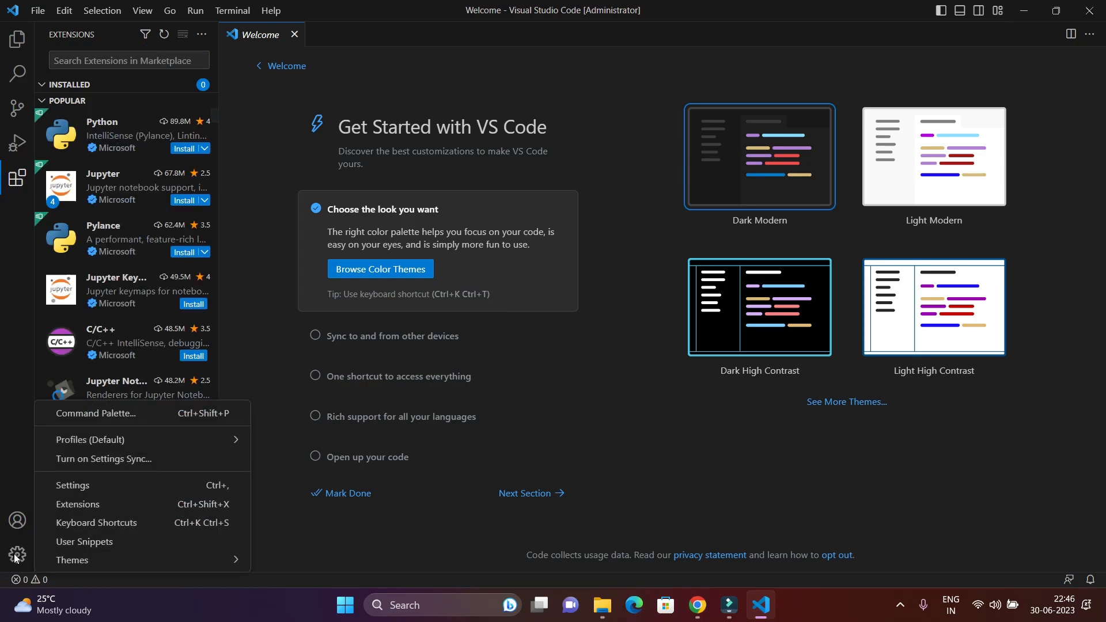
{"action": "left_click", "coordinate": [151, 486]}
{"action": "scroll", "coordinate": [641, 258], "scroll_direction": "down", "scroll_amount": 15}
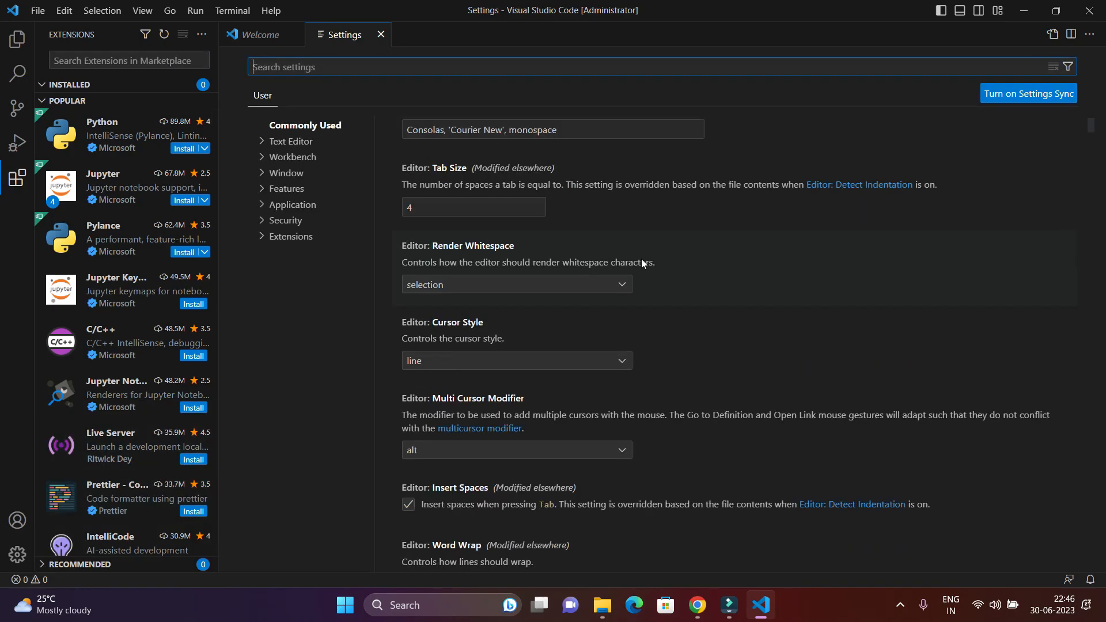
{"action": "scroll", "coordinate": [643, 269], "scroll_direction": "down", "scroll_amount": 3}
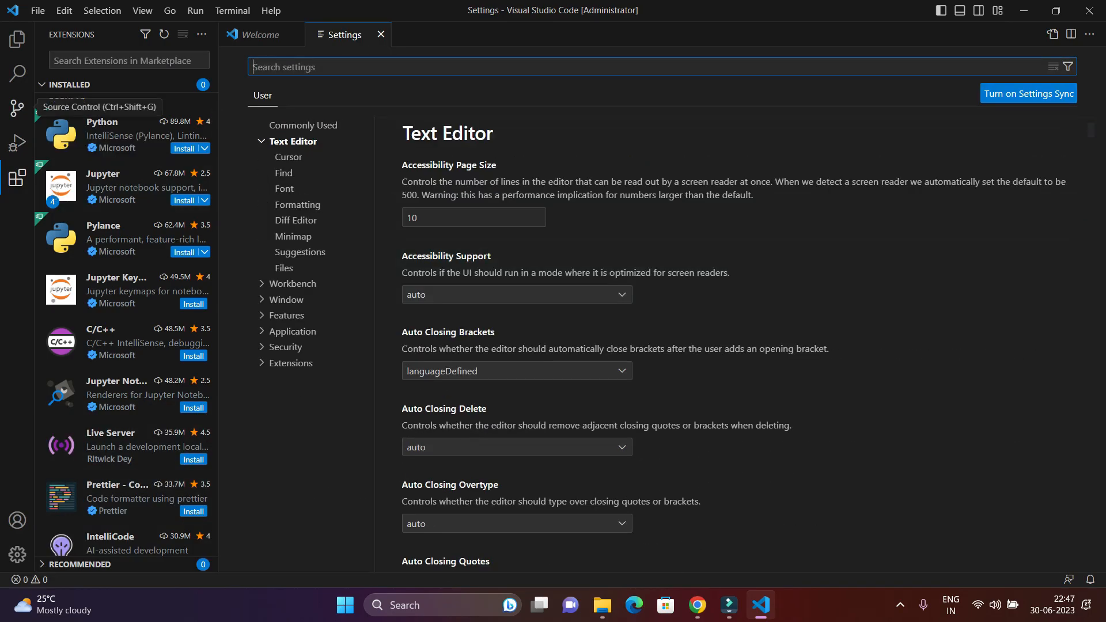
{"action": "left_click", "coordinate": [17, 39]}
{"action": "scroll", "coordinate": [645, 271], "scroll_direction": "down", "scroll_amount": 8}
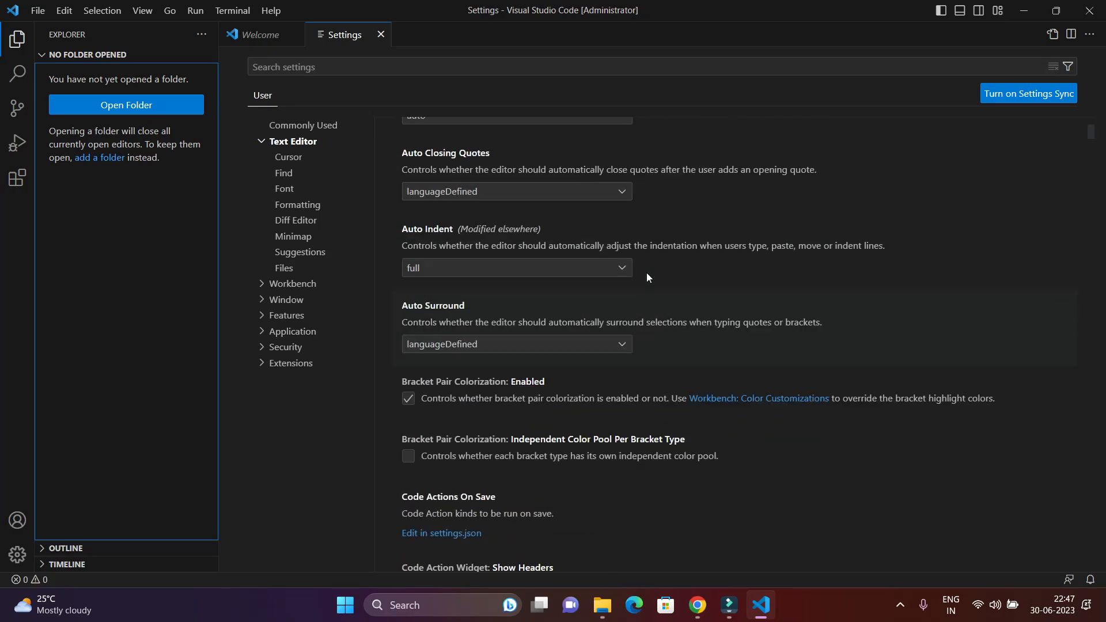
{"action": "scroll", "coordinate": [646, 272], "scroll_direction": "up", "scroll_amount": 8}
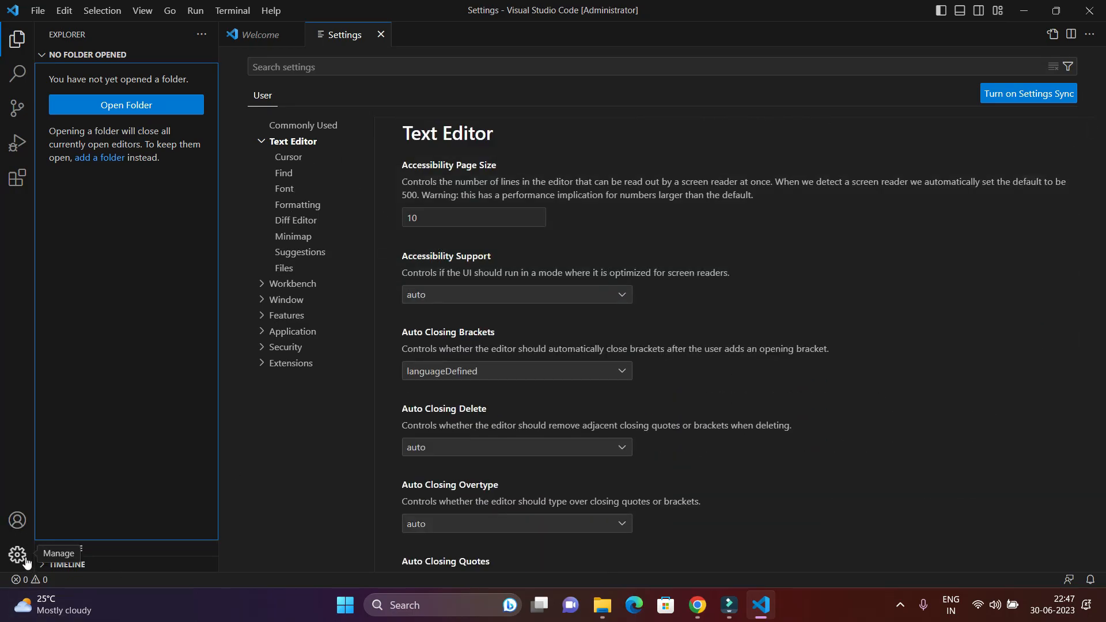
{"action": "scroll", "coordinate": [835, 247], "scroll_direction": "up", "scroll_amount": 10}
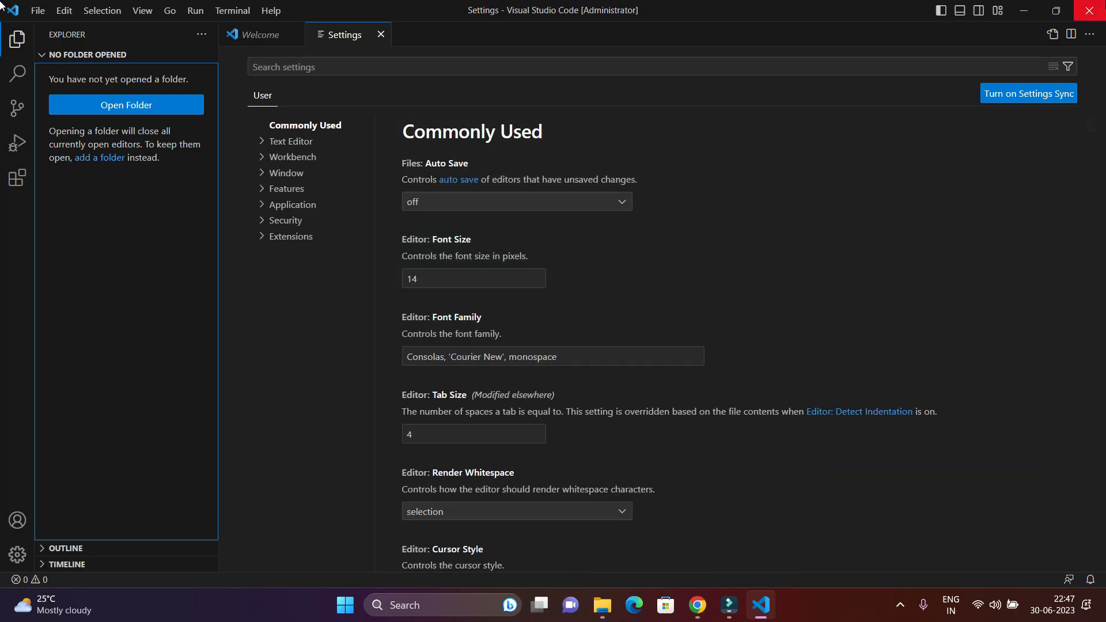
{"action": "left_click", "coordinate": [1090, 10]}
{"action": "left_click", "coordinate": [1088, 10]}
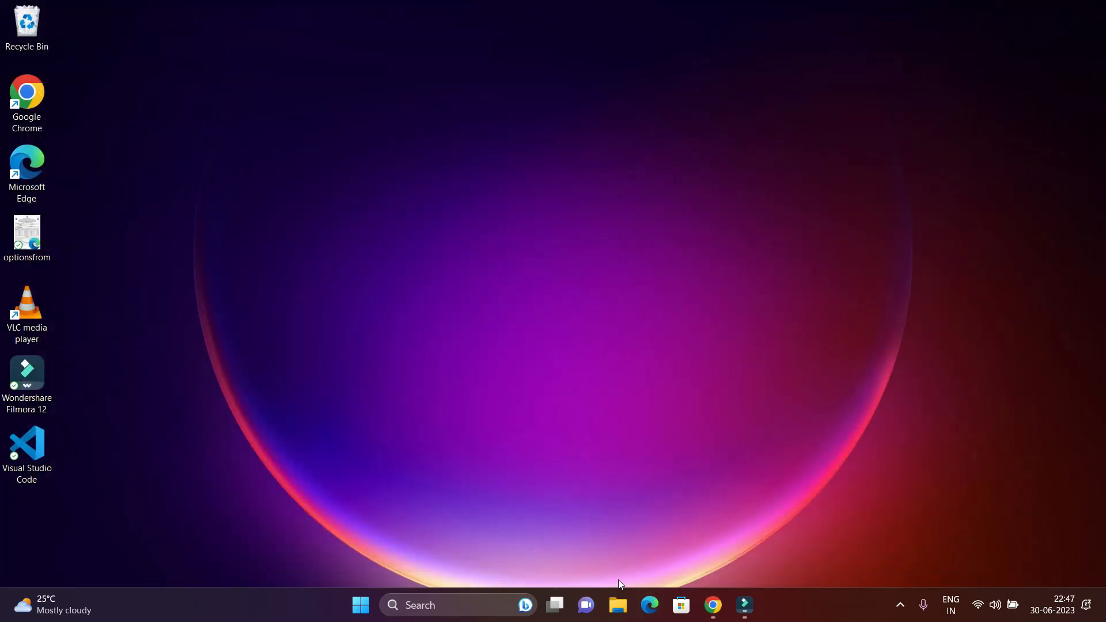
Open the Downloads folder from File Explorer with Code, and return to the desktop by closing the editor and minimizing File Explorer.
{"action": "left_click", "coordinate": [619, 605]}
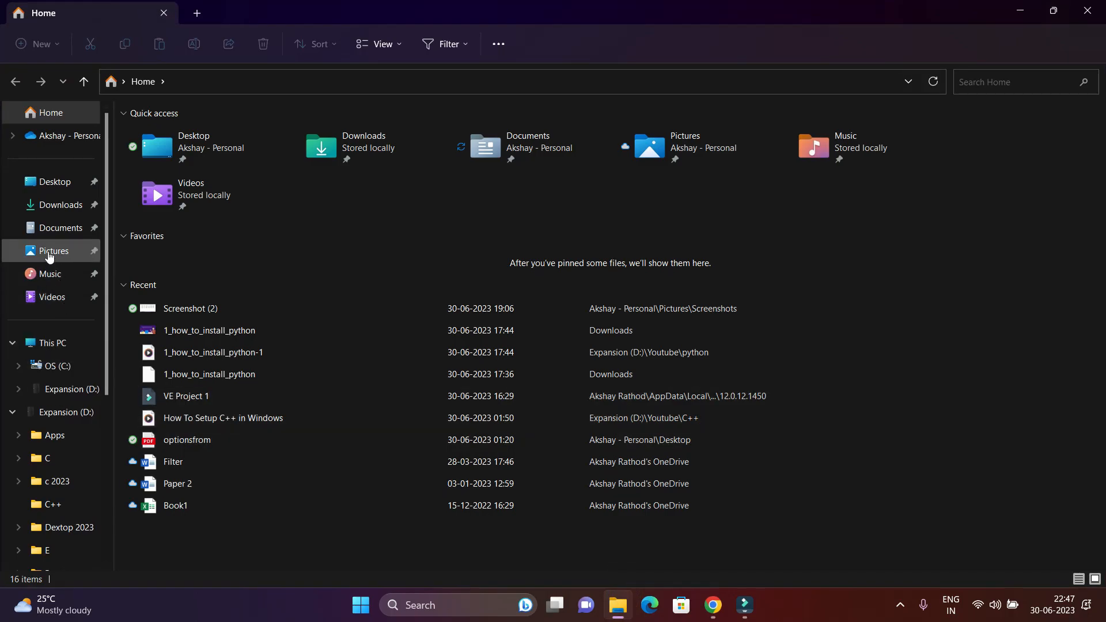
{"action": "left_click", "coordinate": [61, 205]}
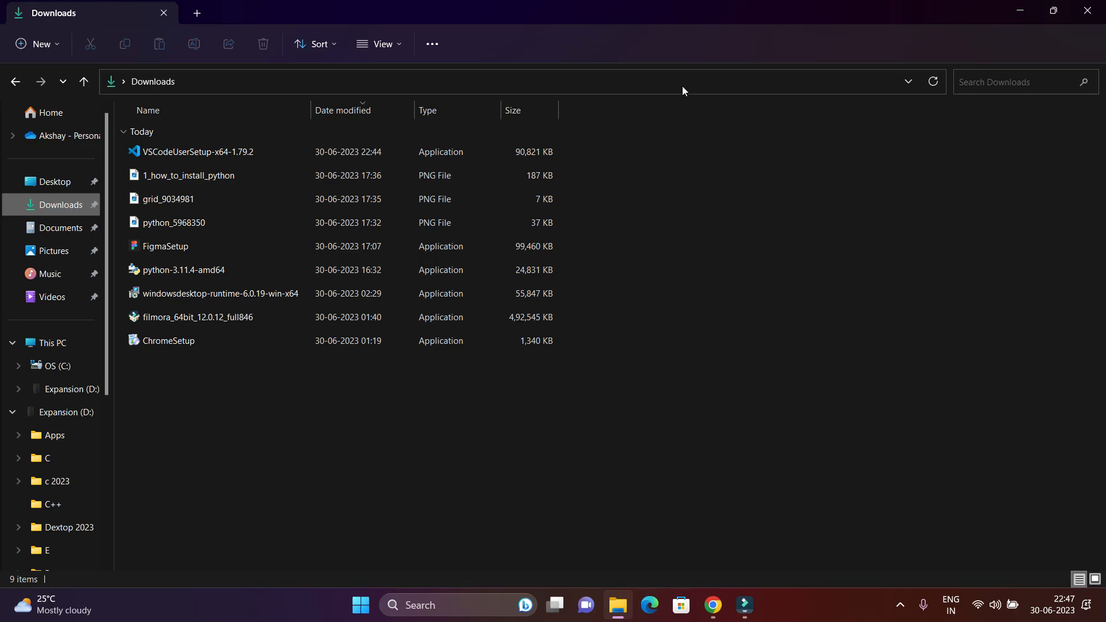
{"action": "right_click", "coordinate": [703, 232]}
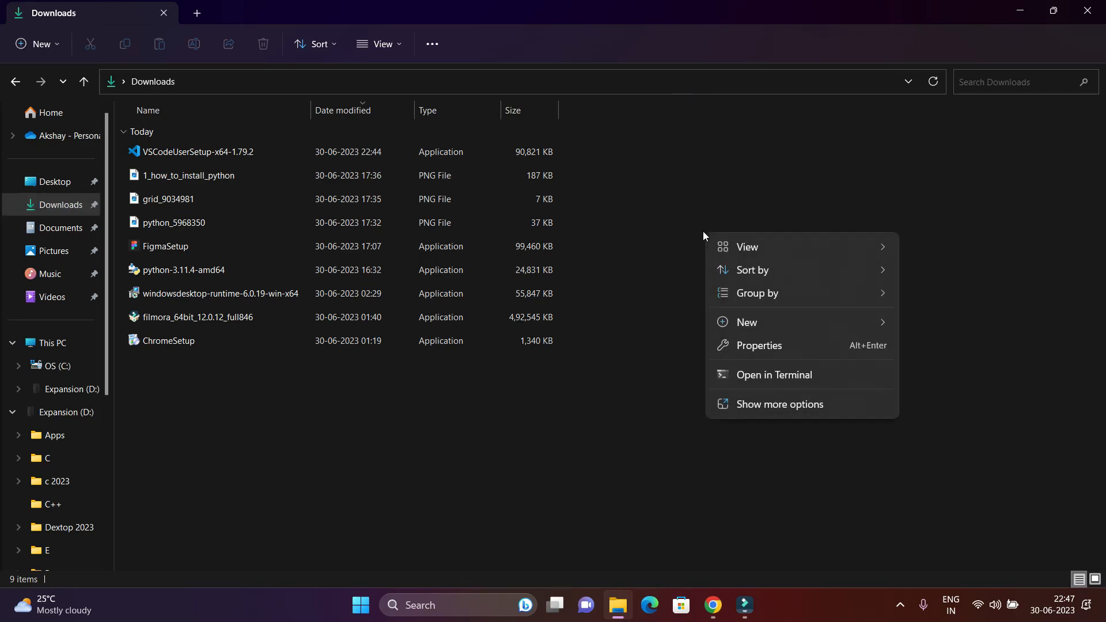
{"action": "left_click", "coordinate": [776, 409]}
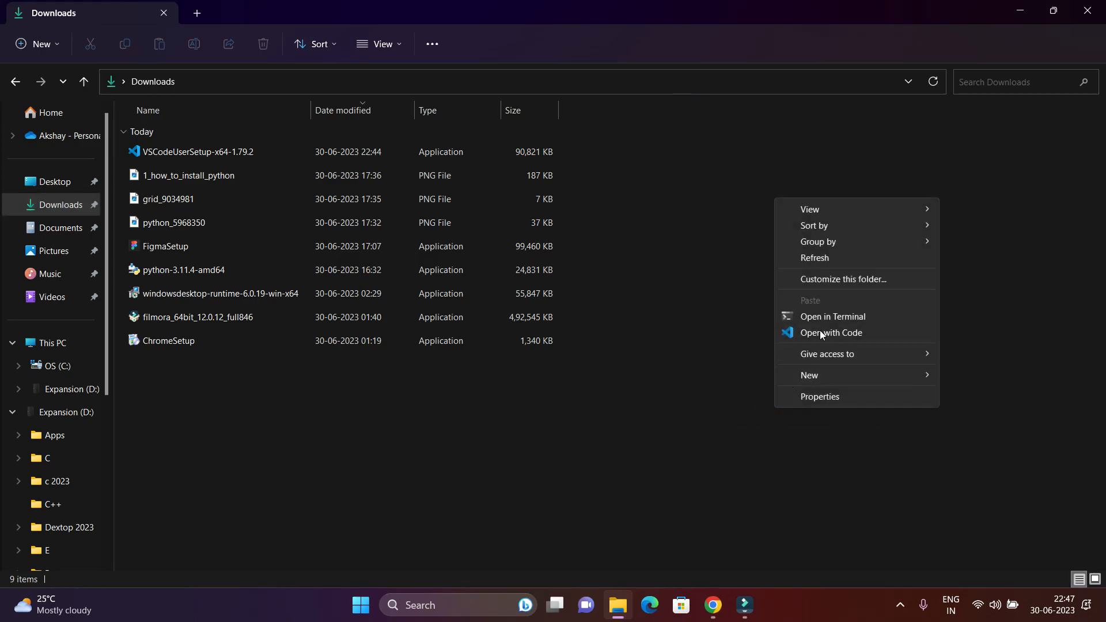
{"action": "left_click", "coordinate": [807, 337]}
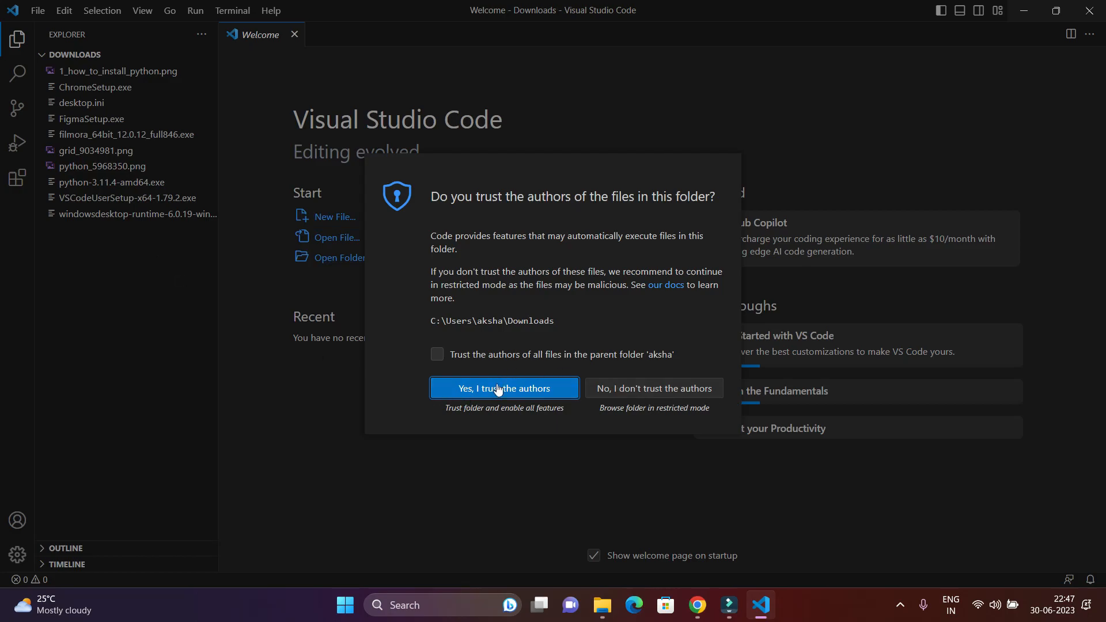
{"action": "left_click", "coordinate": [1089, 10]}
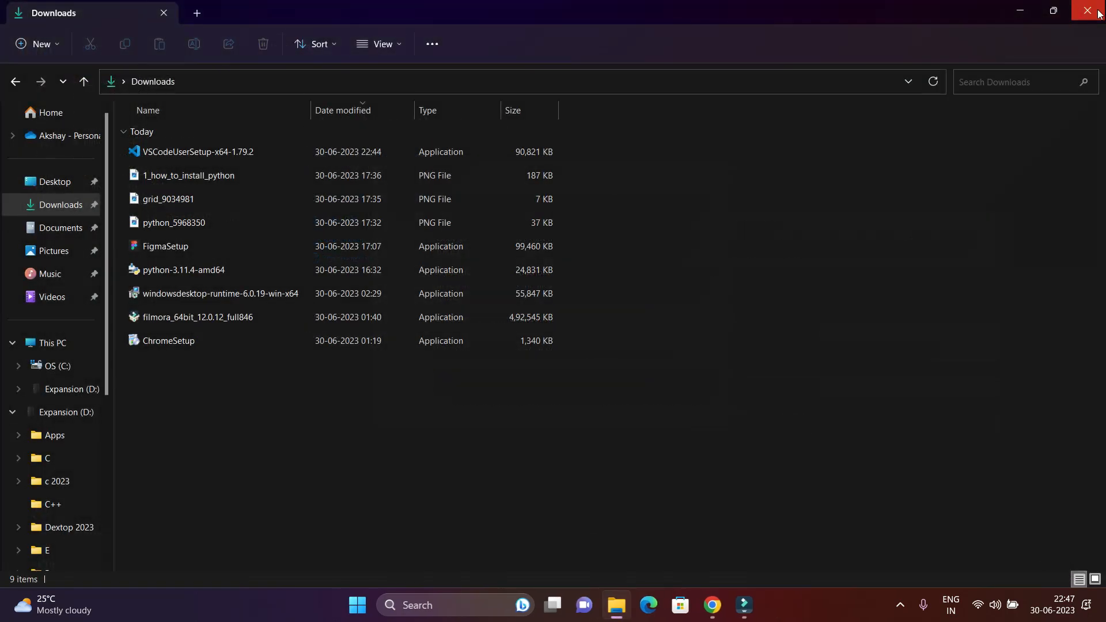
{"action": "left_click", "coordinate": [1026, 9]}
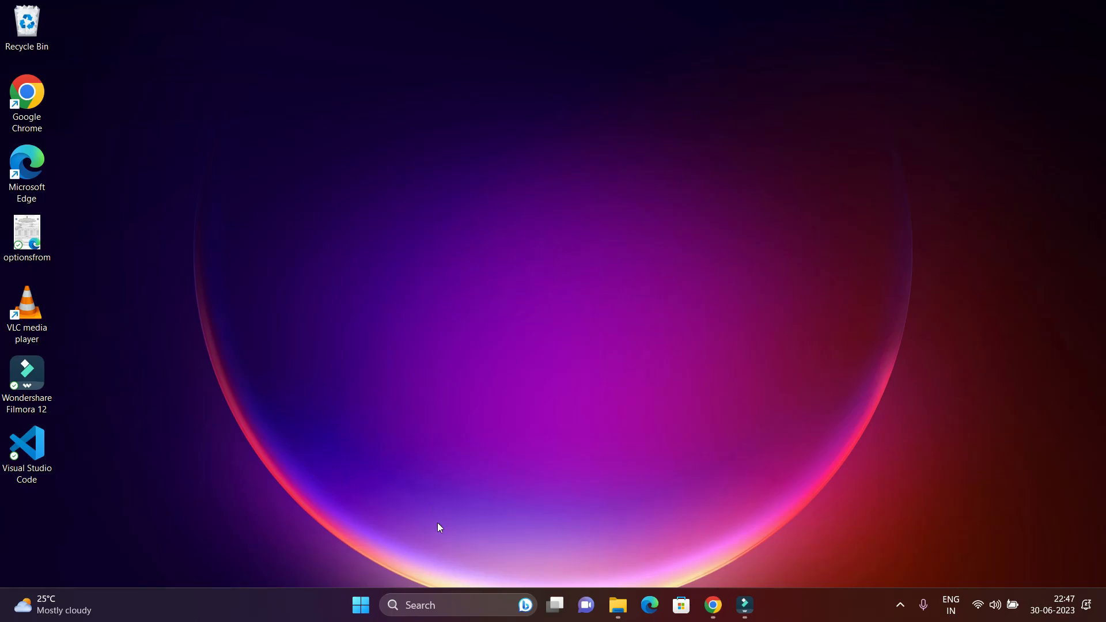
Open Command Prompt by searching for cmd, and move its window higher on the desktop.
{"action": "left_click", "coordinate": [371, 606]}
{"action": "type", "text": "cmd"}
{"action": "key", "text": "Return"}
{"action": "left_click_drag", "start_coordinate": [546, 144], "coordinate": [620, 19]}
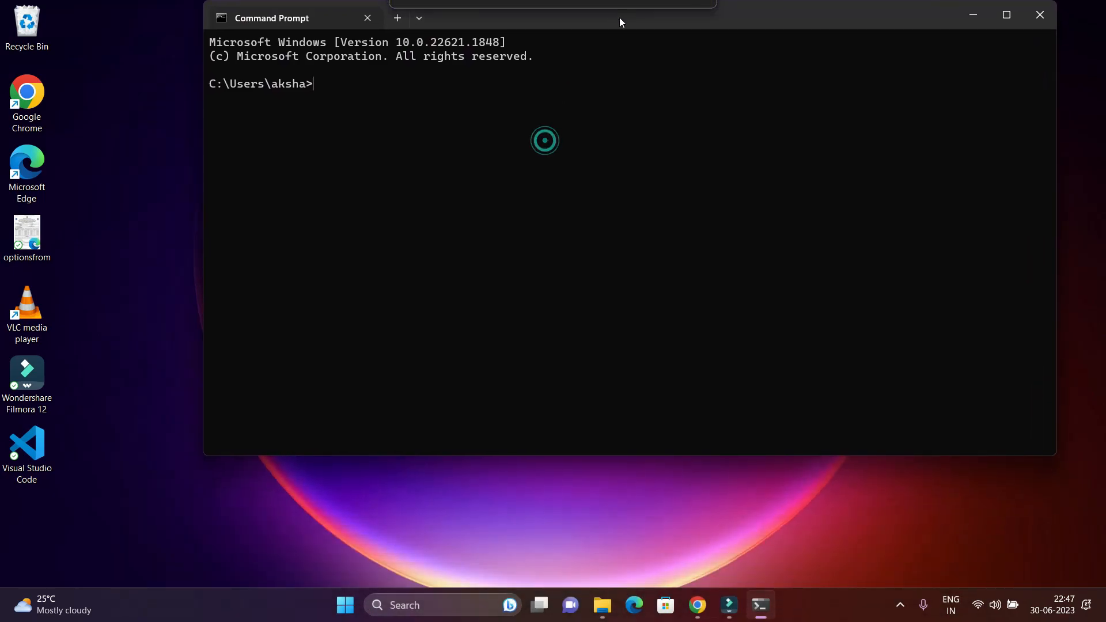
{"action": "left_click", "coordinate": [544, 119]}
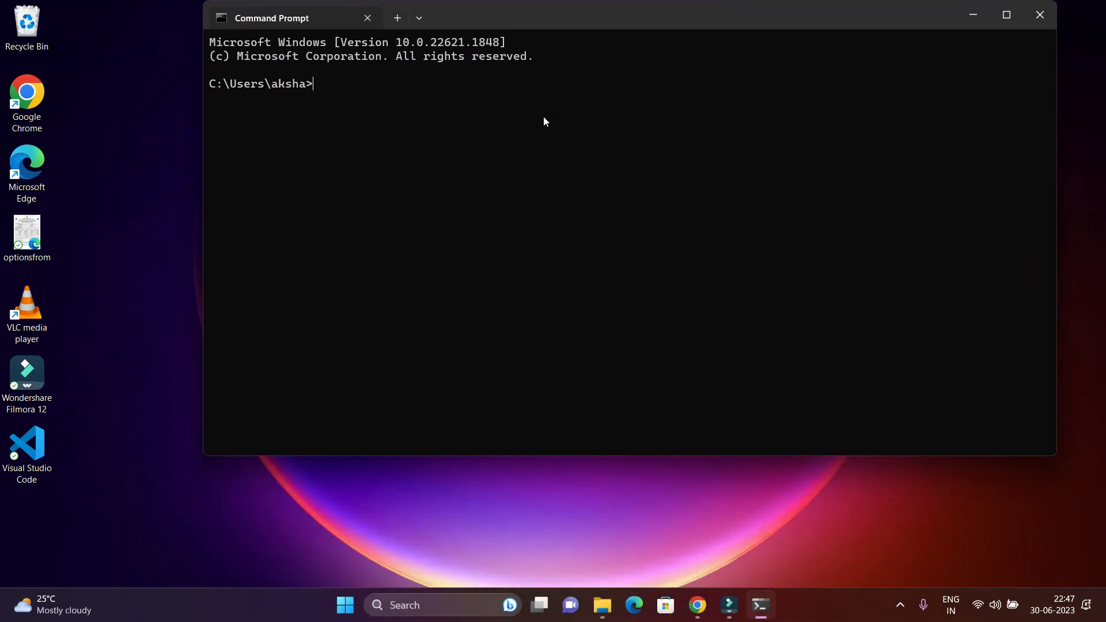
Run "code ." to open the current folder in Visual Studio Code, and close the editor and Command Prompt.
{"action": "type", "text": "code ."}
{"action": "key", "text": "Return"}
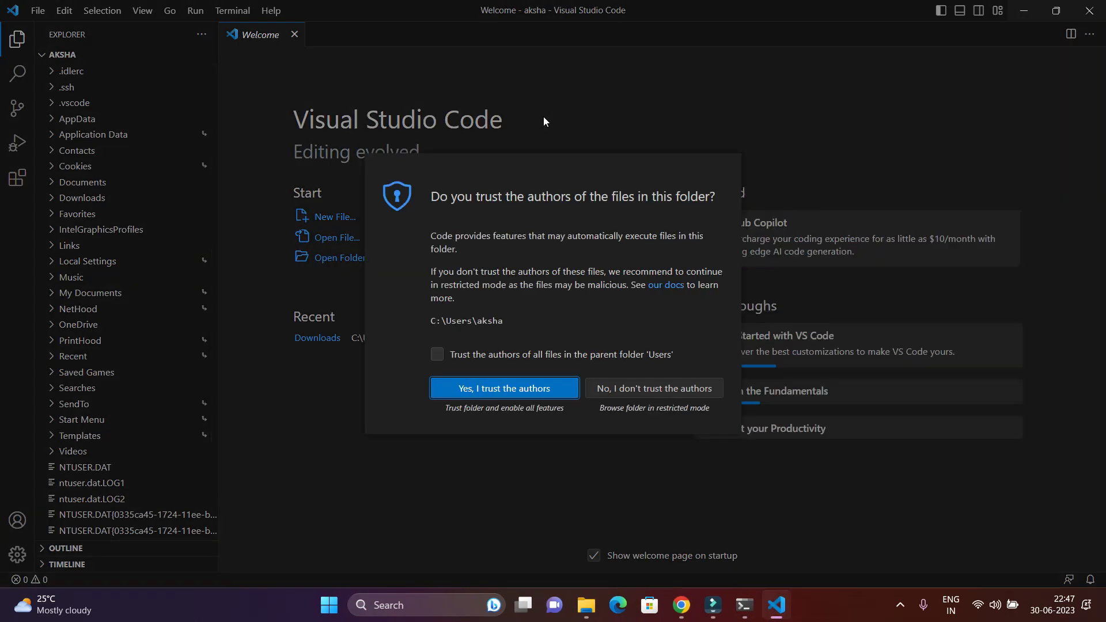
{"action": "left_click", "coordinate": [1090, 11]}
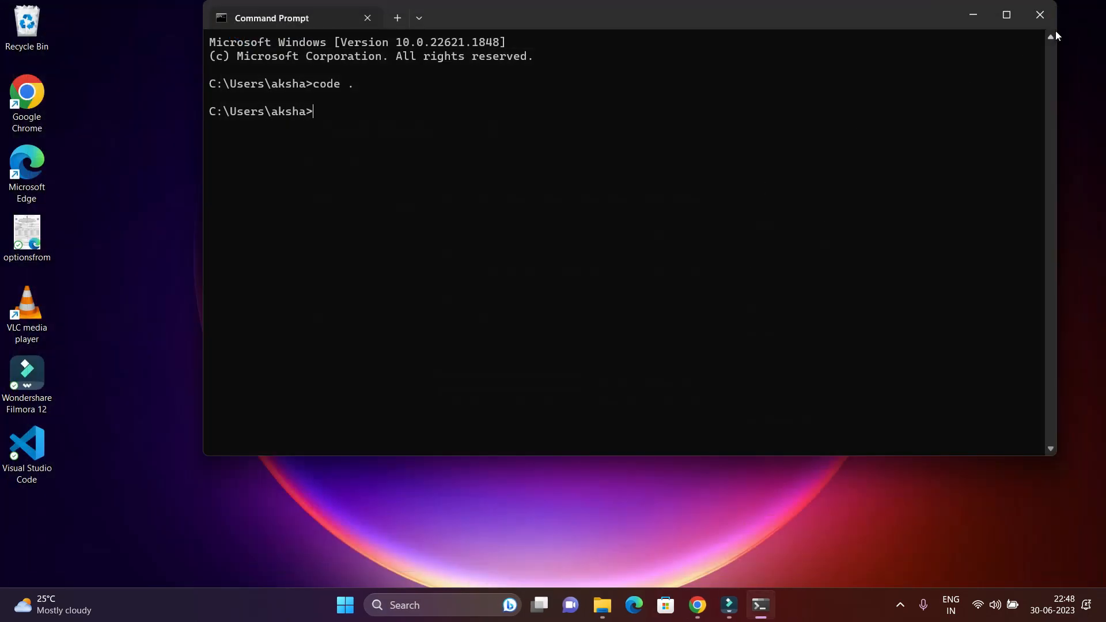
{"action": "left_click", "coordinate": [1040, 15]}
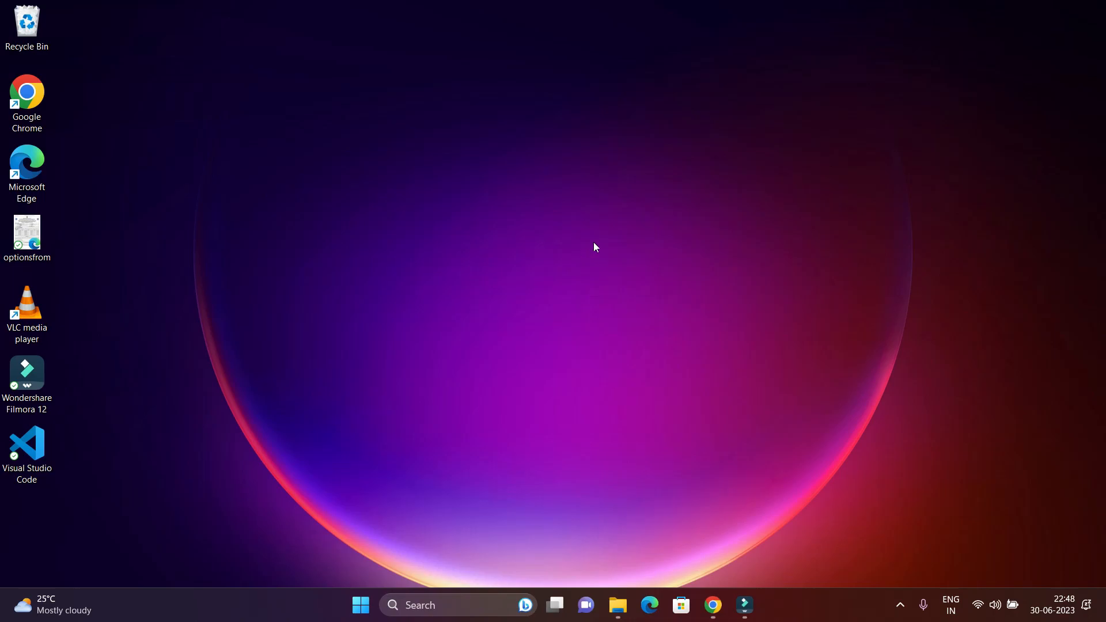